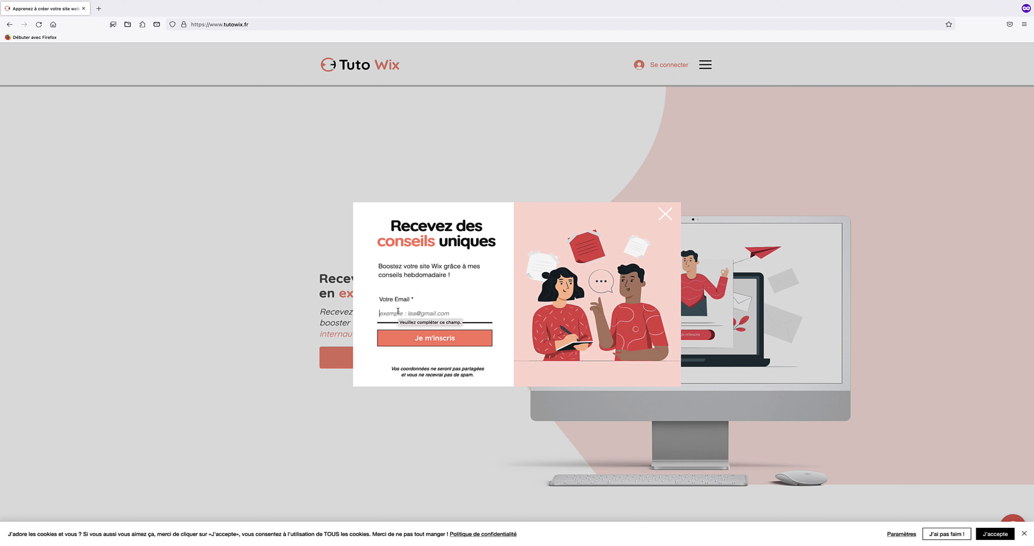
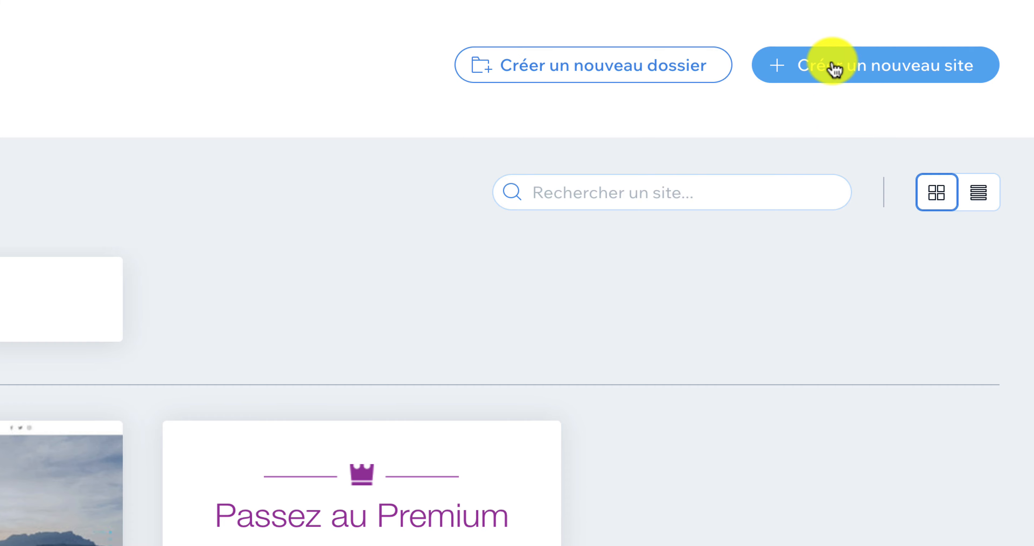
- Start a new site from the Mes sites dashboard to reach the template gallery
{"action": "left_click", "coordinate": [835, 69]}
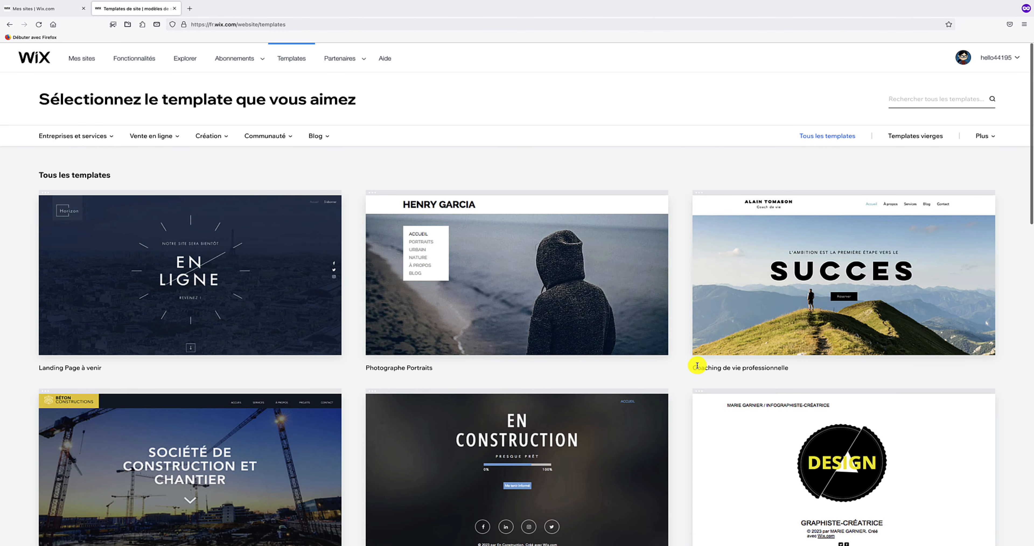
{"action": "mouse_move", "coordinate": [732, 339]}
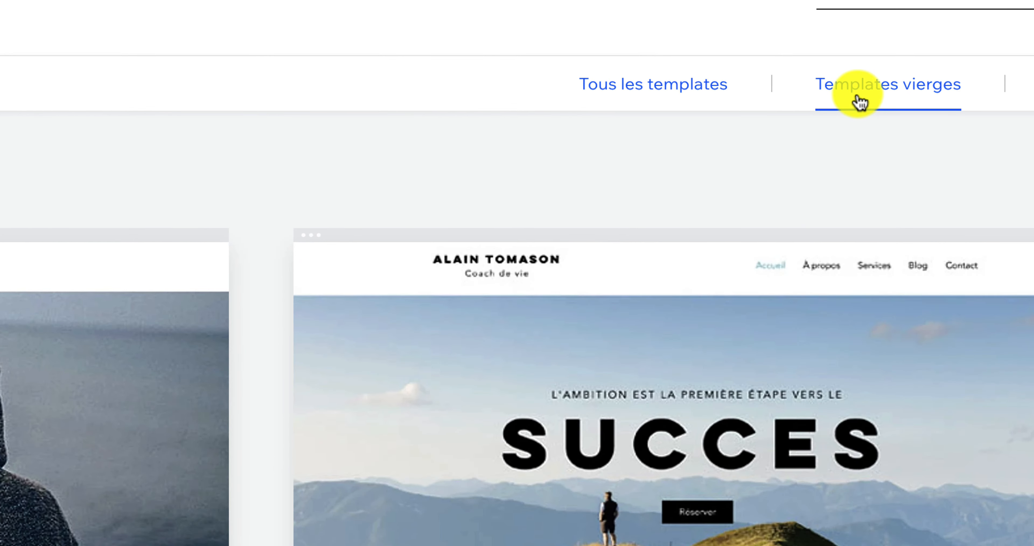
- Filter to Templates vierges and open Template Vierge for editing
{"action": "left_click", "coordinate": [859, 103]}
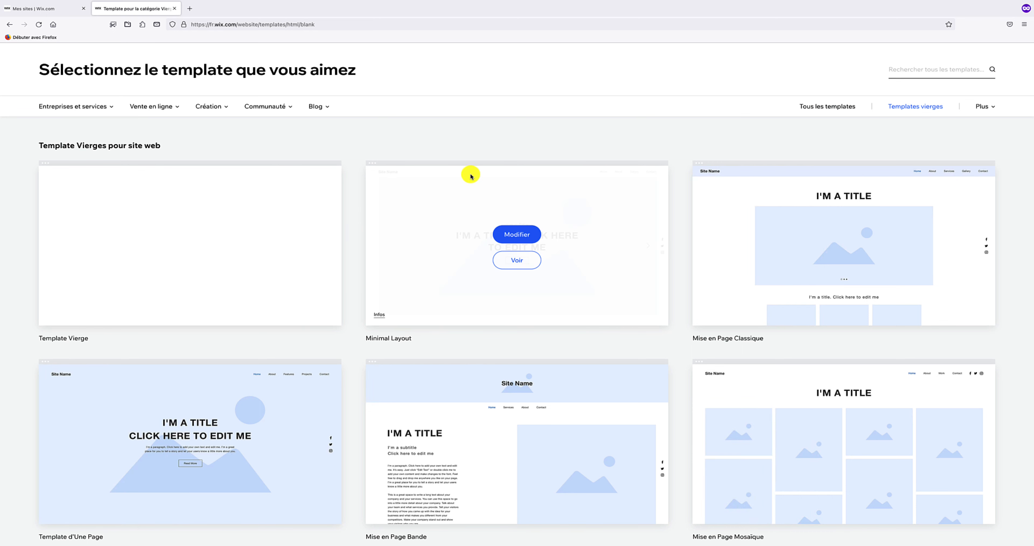
{"action": "mouse_move", "coordinate": [182, 214]}
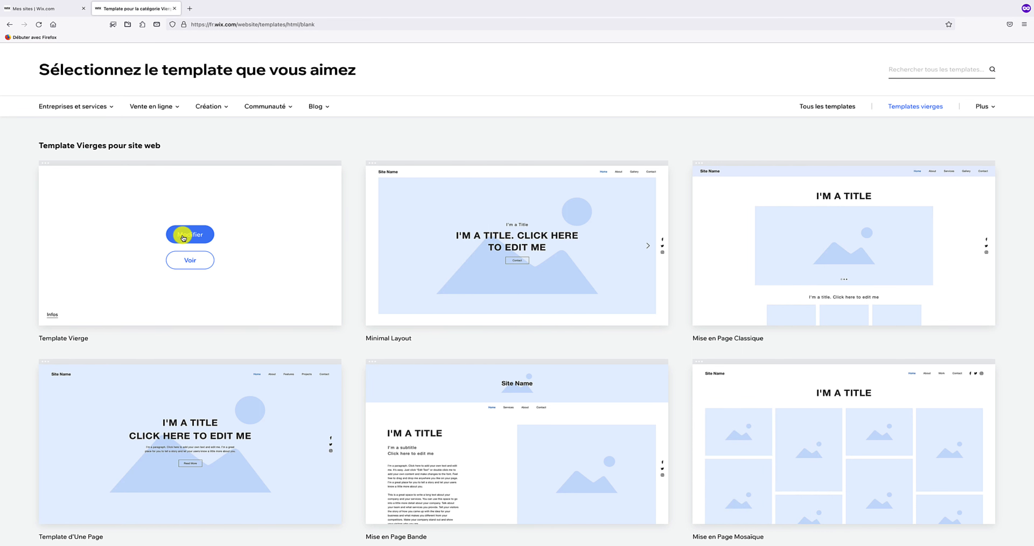
{"action": "left_click", "coordinate": [190, 234]}
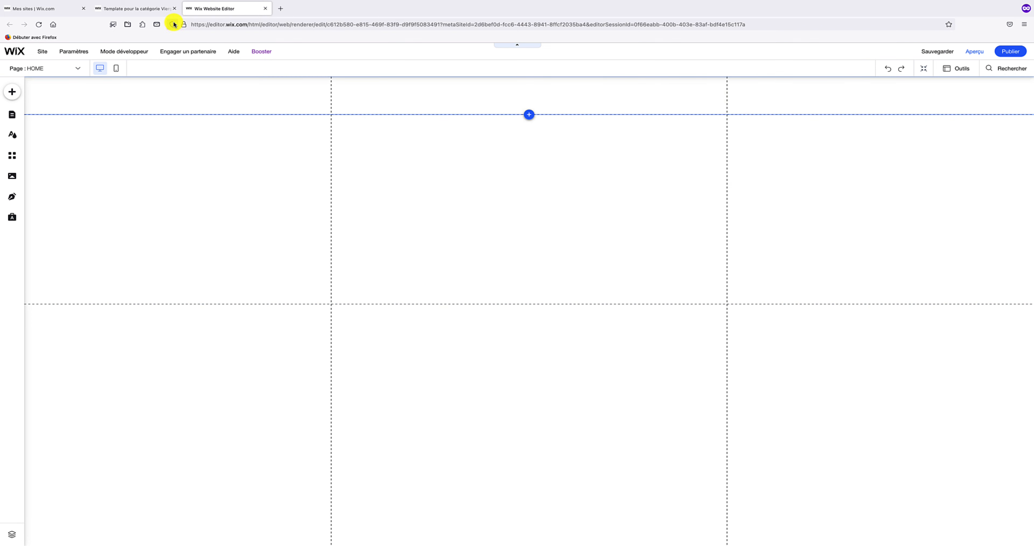
- Close the gallery and dashboard tabs, then add a light classic Bande strip to HOME
{"action": "left_click", "coordinate": [174, 8]}
{"action": "left_click", "coordinate": [83, 9]}
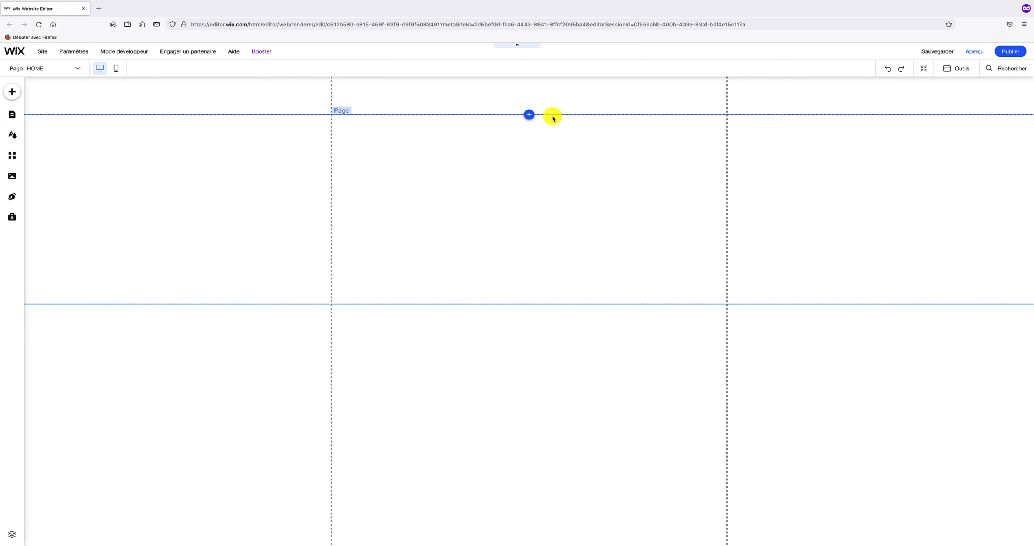
{"action": "left_click", "coordinate": [530, 116]}
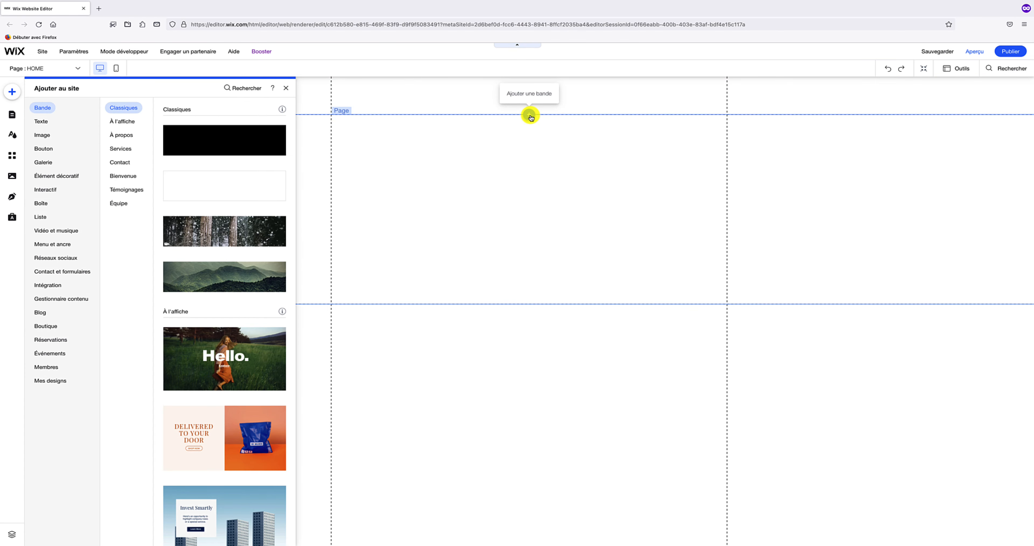
{"action": "left_click", "coordinate": [231, 185]}
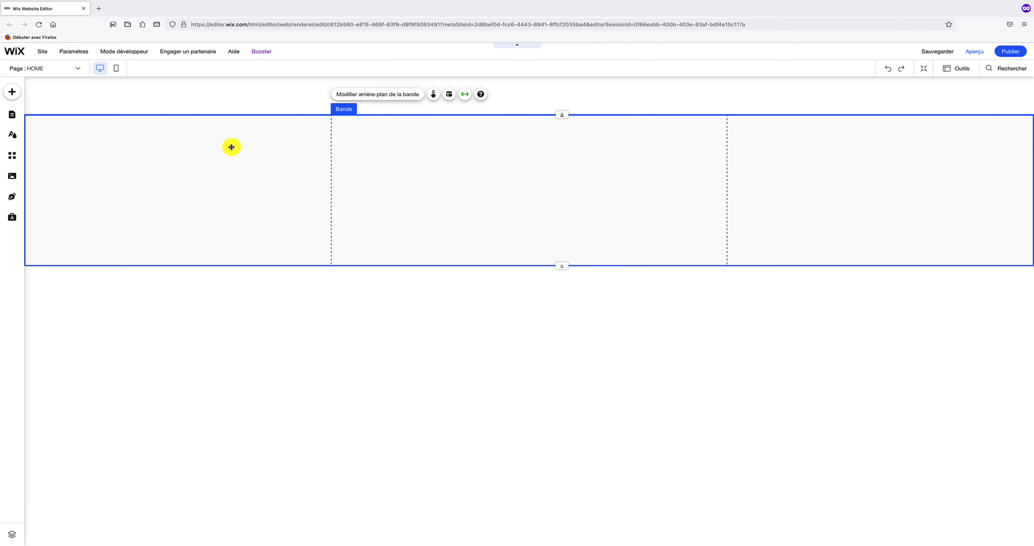
- Drag a blue Boutons assortis button into the strip and show its Design du bouton presets
{"action": "left_click", "coordinate": [13, 93]}
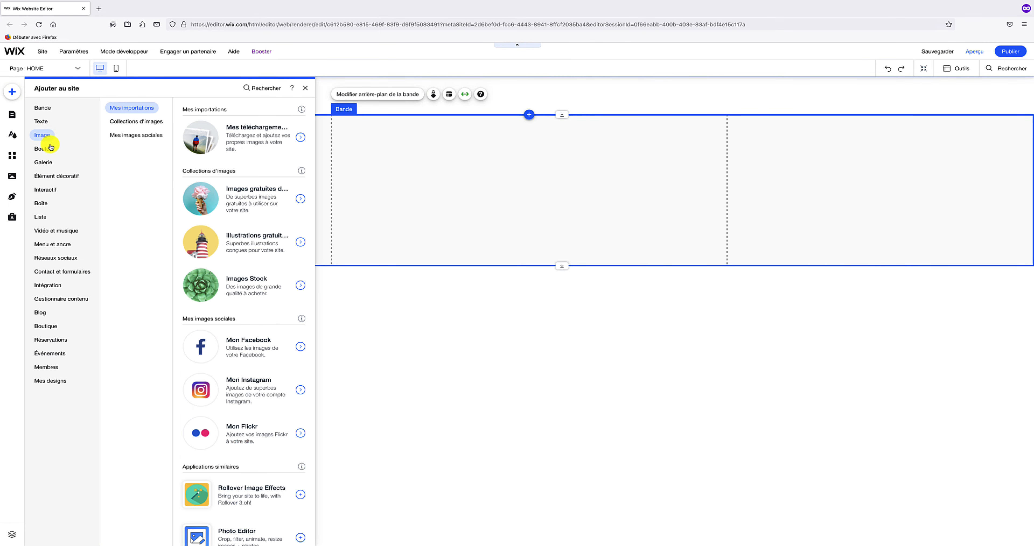
{"action": "left_click", "coordinate": [47, 149]}
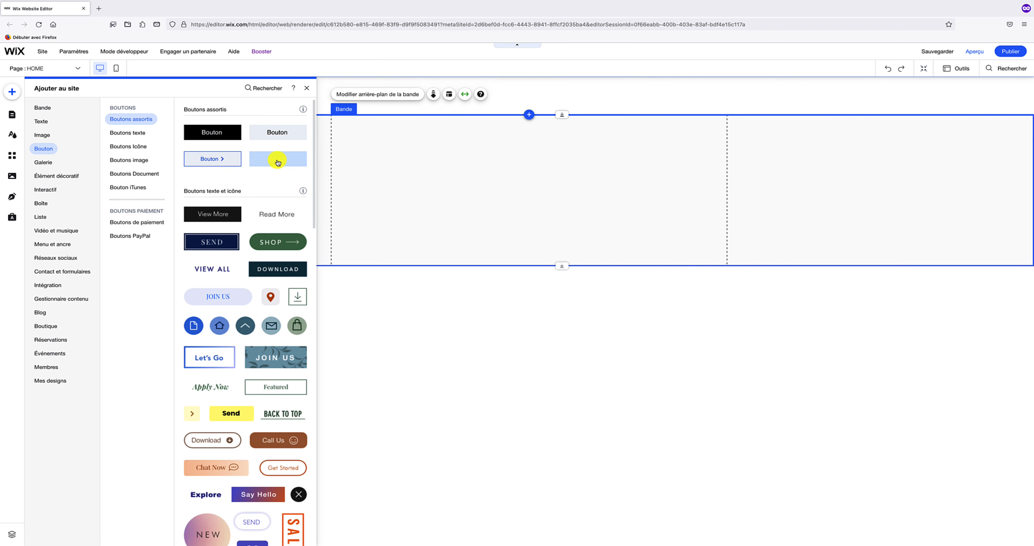
{"action": "left_click_drag", "start_coordinate": [280, 164], "coordinate": [498, 178]}
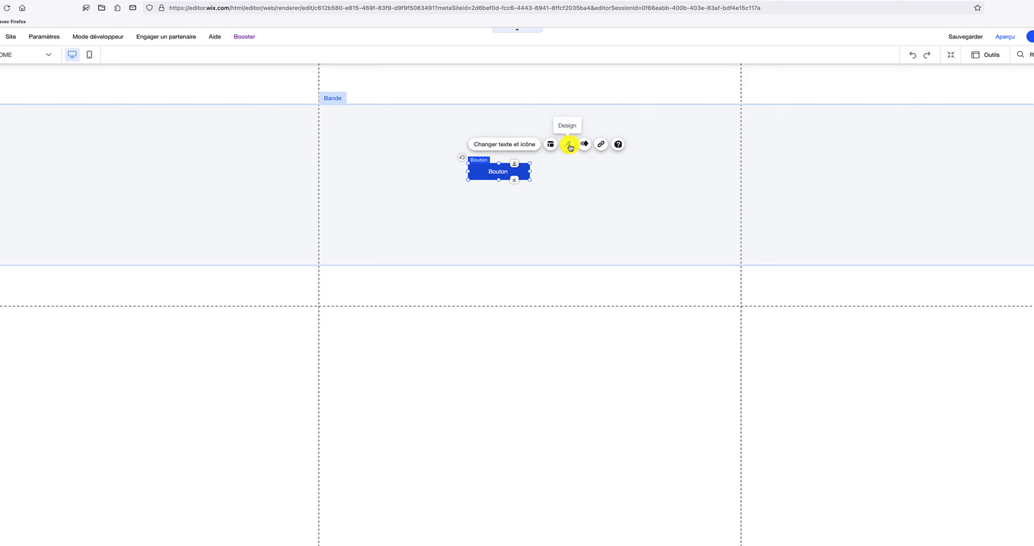
{"action": "left_click", "coordinate": [569, 146]}
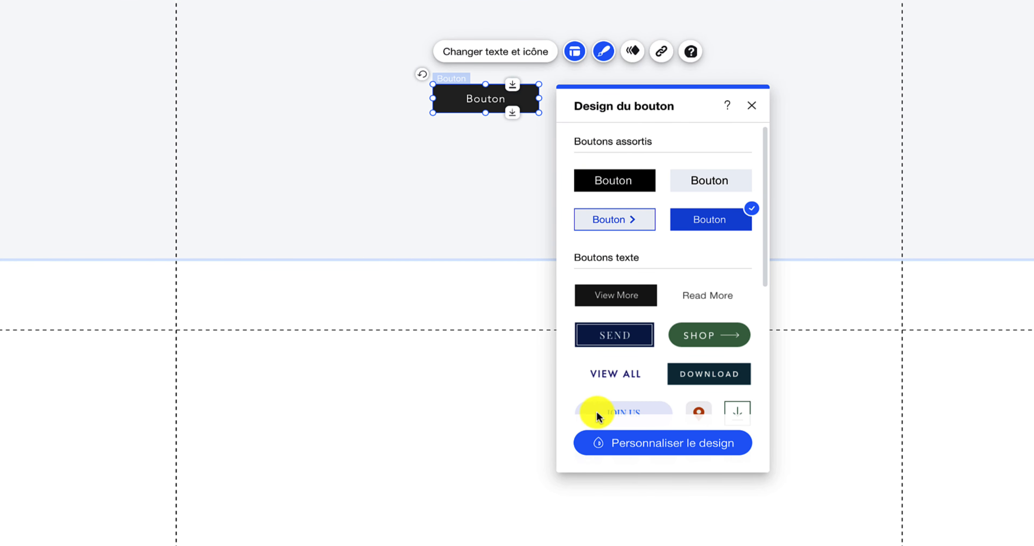
- Save the button's blue #0057E1 background fill as a custom colour
{"action": "left_click", "coordinate": [667, 444]}
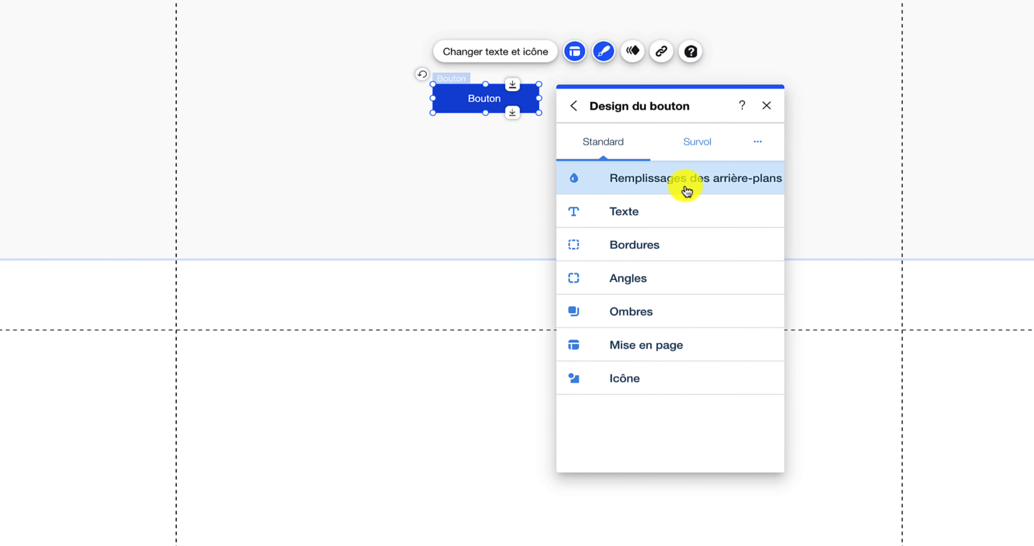
{"action": "left_click", "coordinate": [687, 191]}
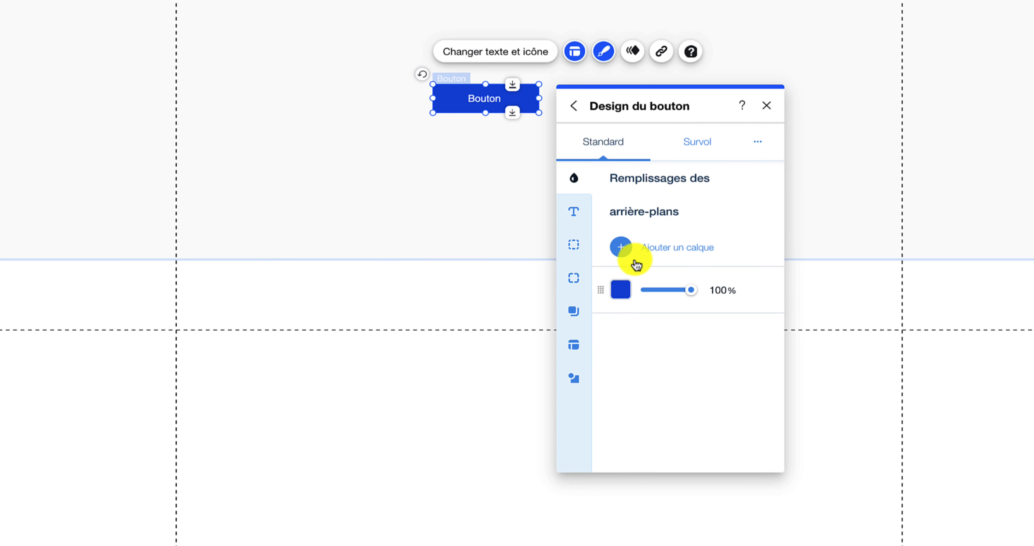
{"action": "left_click", "coordinate": [621, 289]}
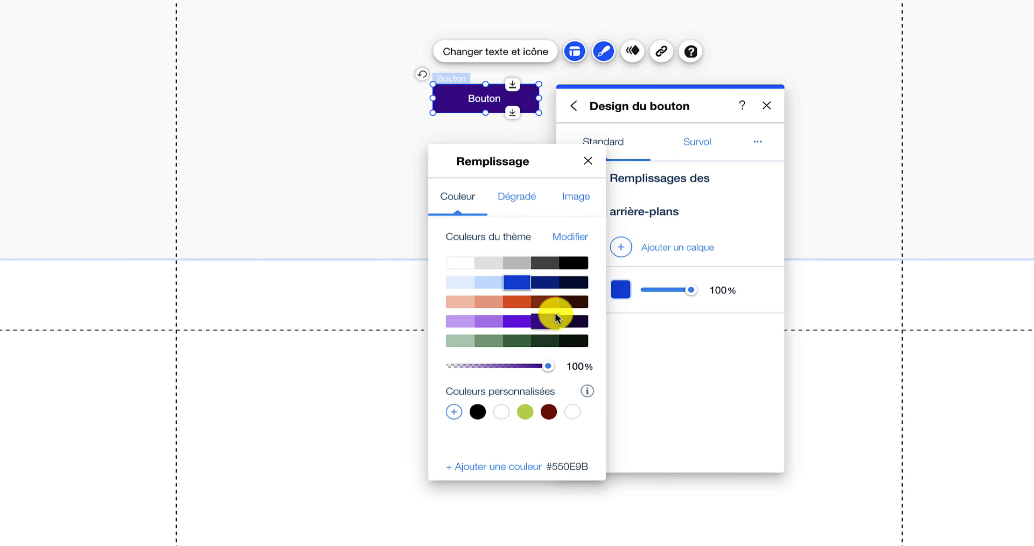
{"action": "left_click", "coordinate": [496, 470]}
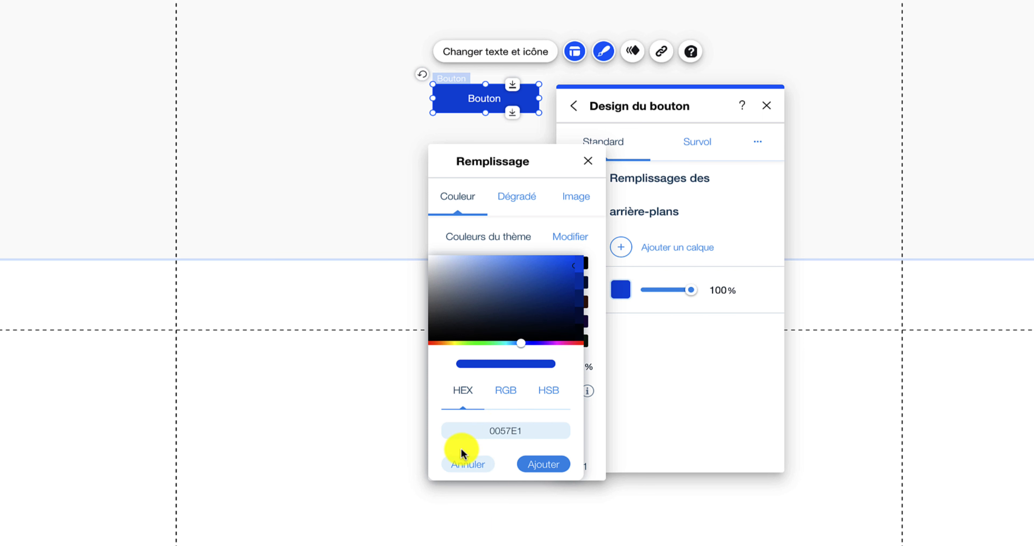
{"action": "left_click", "coordinate": [531, 467]}
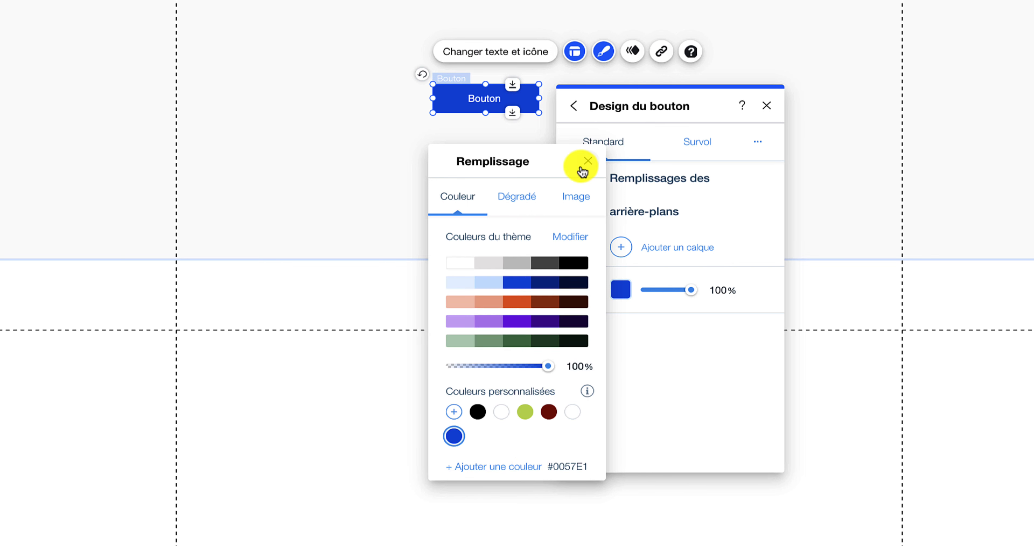
{"action": "left_click", "coordinate": [588, 165]}
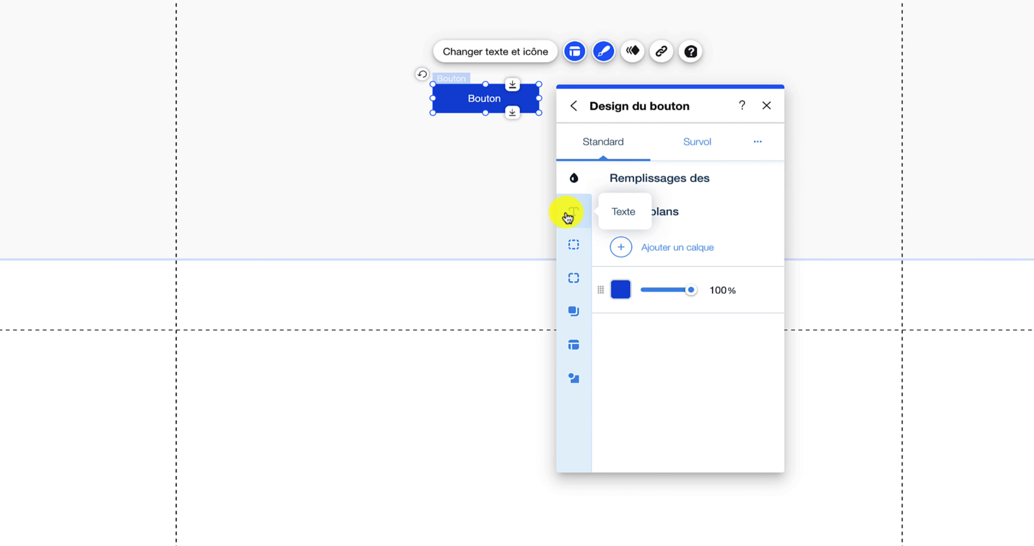
- Review the button text: Paragraphe 3, Helvetica 14px, 0em letter and 1.4em line spacing
{"action": "left_click", "coordinate": [576, 215]}
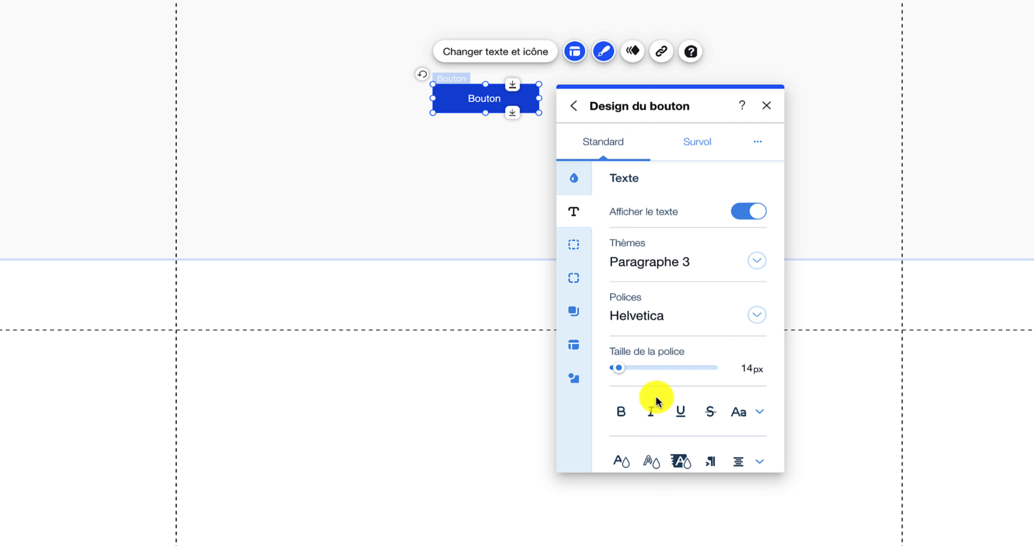
{"action": "scroll", "coordinate": [653, 397], "scroll_direction": "down", "scroll_amount": 2}
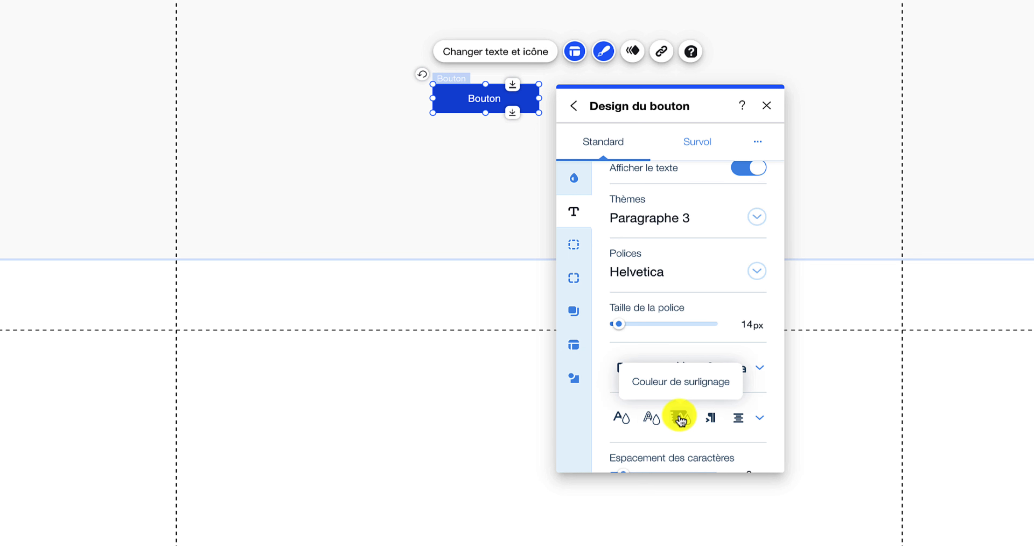
{"action": "scroll", "coordinate": [682, 419], "scroll_direction": "down", "scroll_amount": 2}
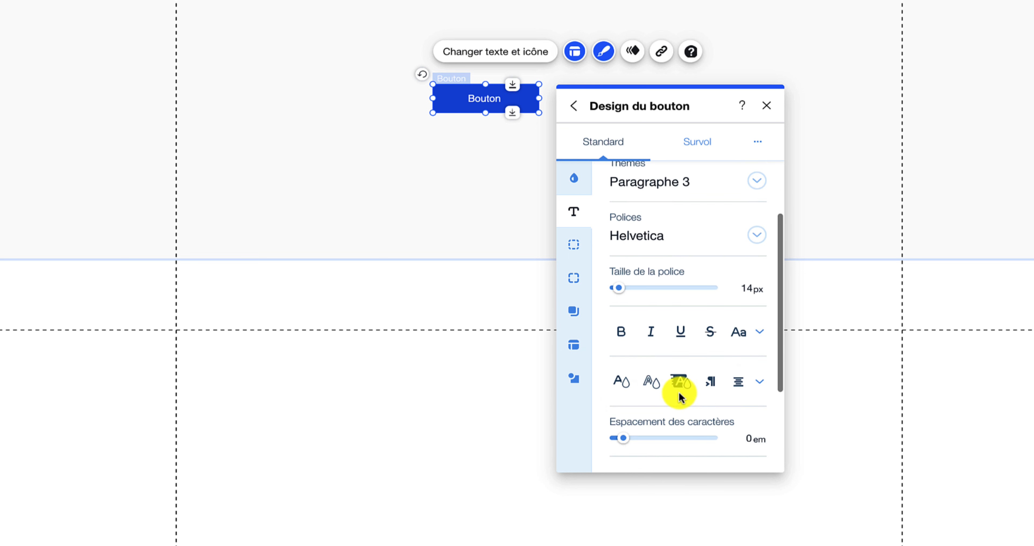
{"action": "scroll", "coordinate": [680, 396], "scroll_direction": "down", "scroll_amount": 4}
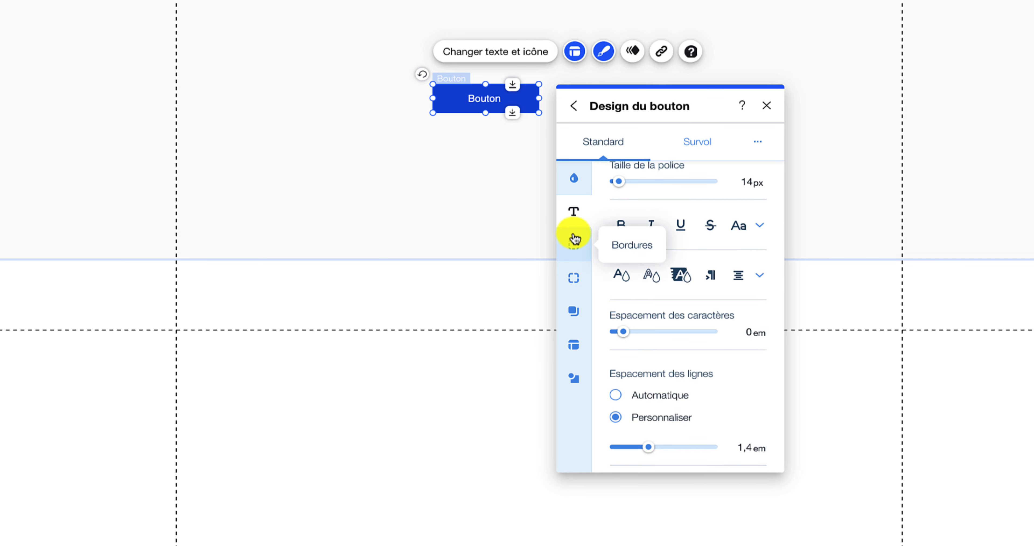
- Give the button a 1px border on all sides in blue #0057E1
{"action": "left_click", "coordinate": [573, 244]}
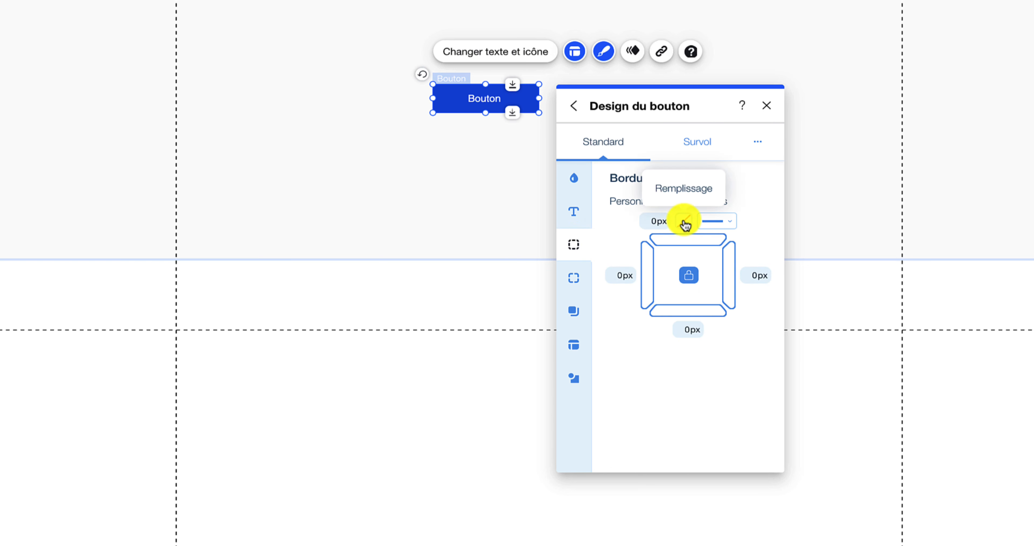
{"action": "left_click", "coordinate": [654, 219]}
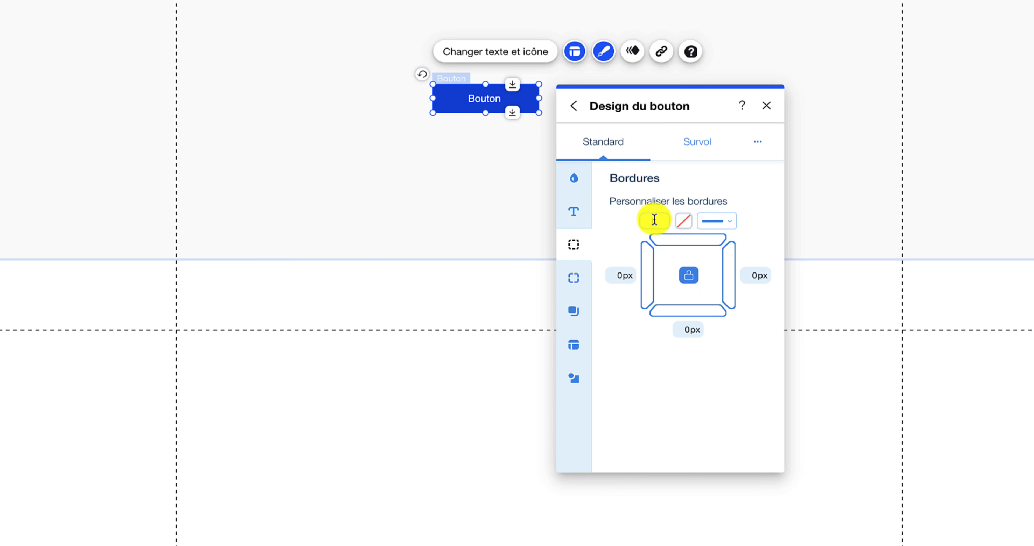
{"action": "type", "text": "1"}
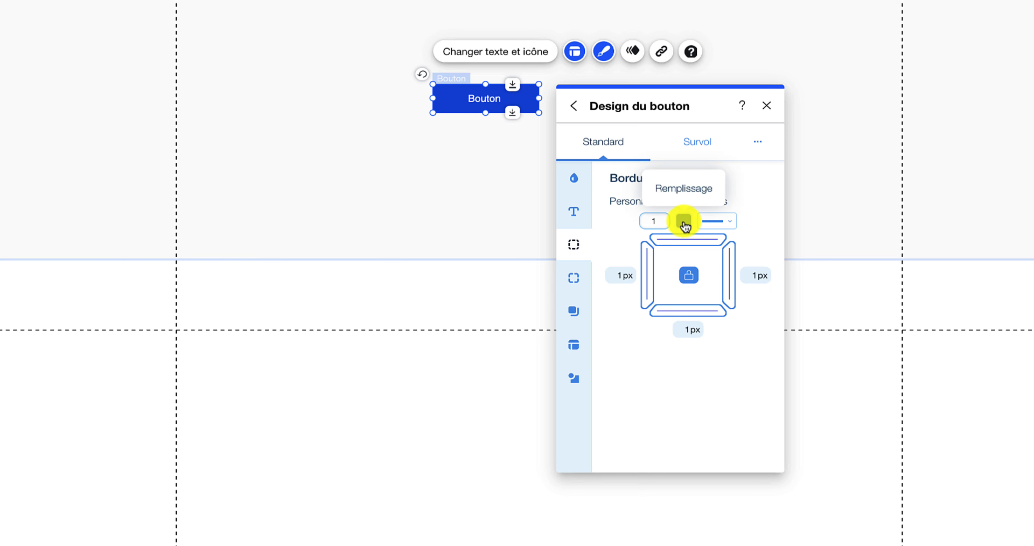
{"action": "left_click", "coordinate": [684, 222]}
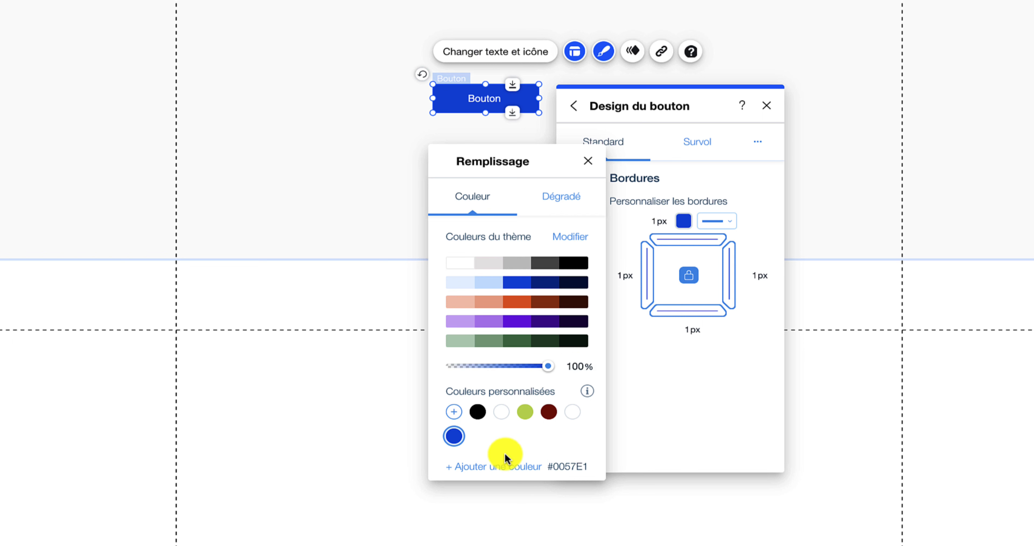
{"action": "left_click", "coordinate": [522, 473]}
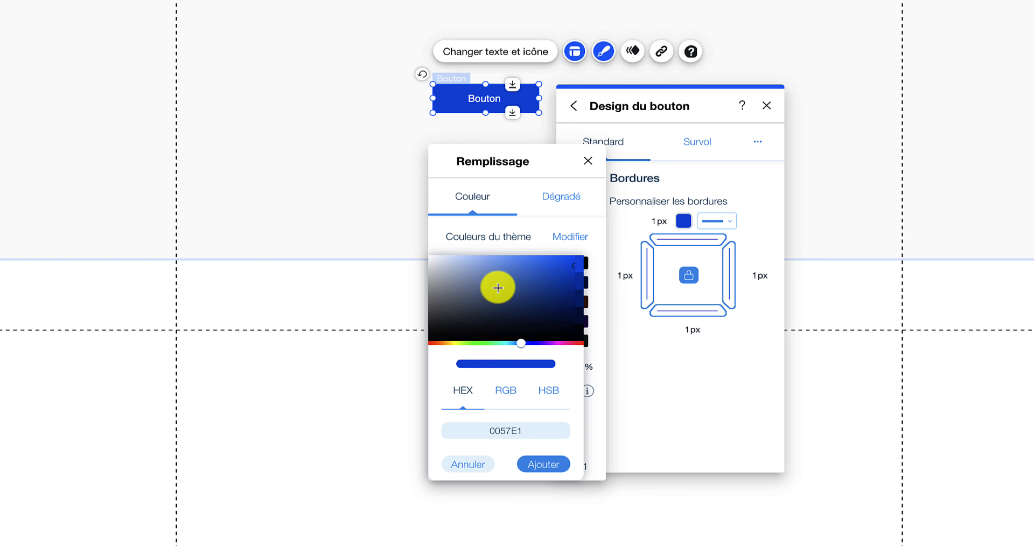
{"action": "left_click", "coordinate": [547, 463]}
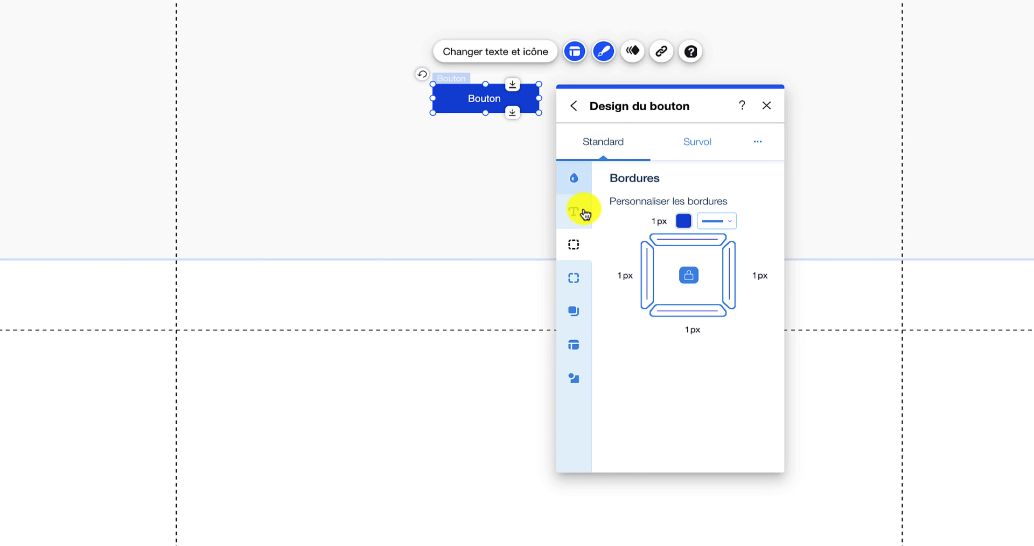
- Set the button's top corner radius to 5px and unlock corners to make both bottom corners 0px
{"action": "left_click", "coordinate": [566, 277]}
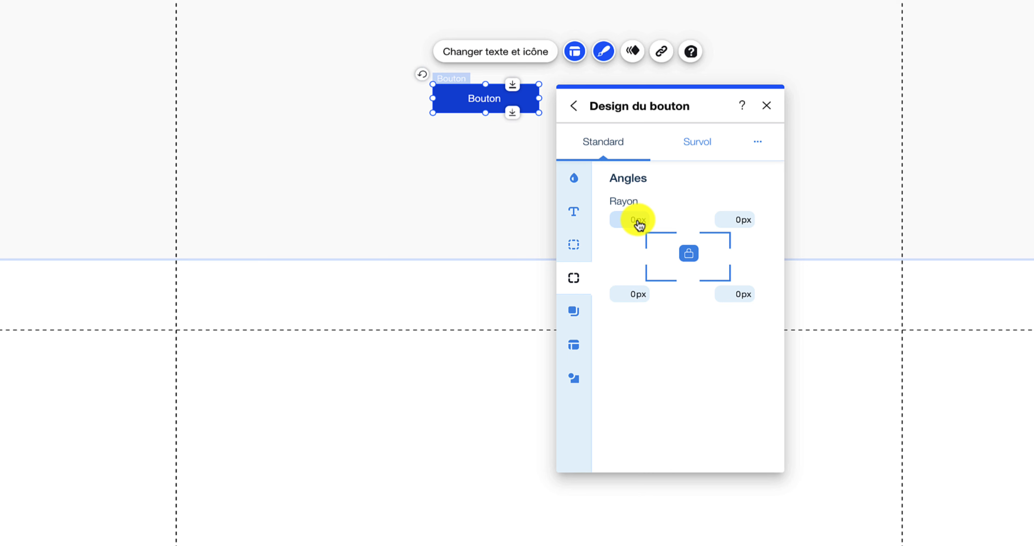
{"action": "left_click", "coordinate": [637, 220]}
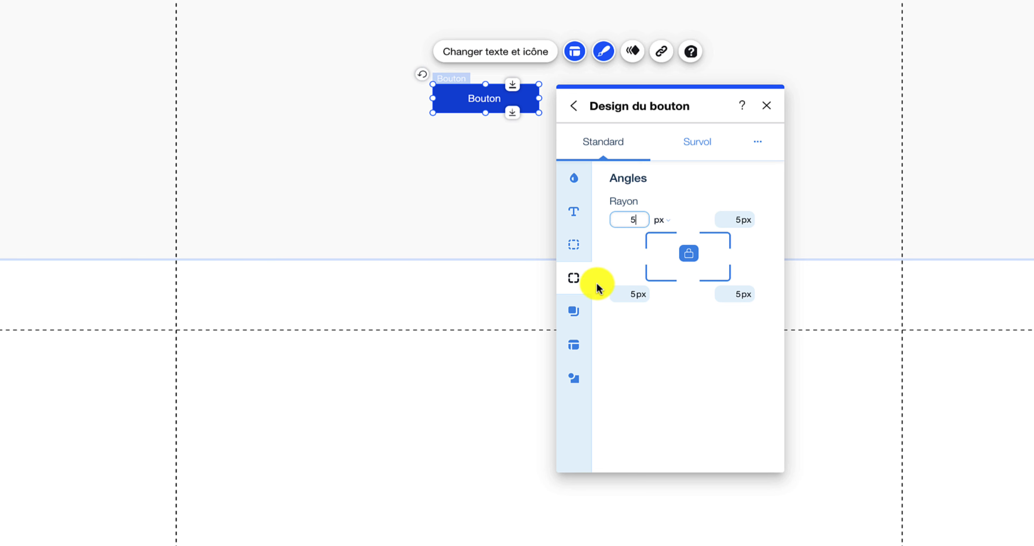
{"action": "left_click", "coordinate": [688, 259]}
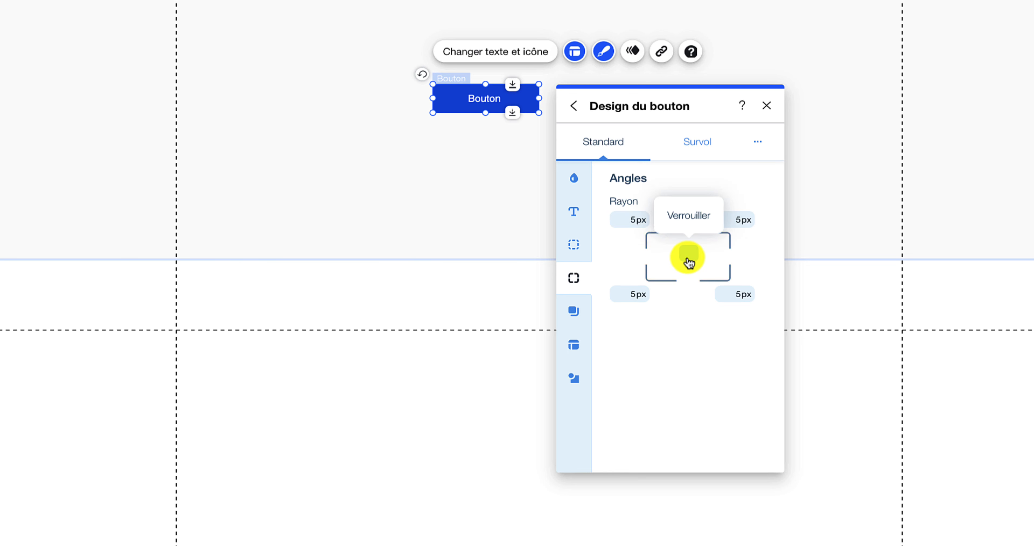
{"action": "left_click", "coordinate": [632, 292]}
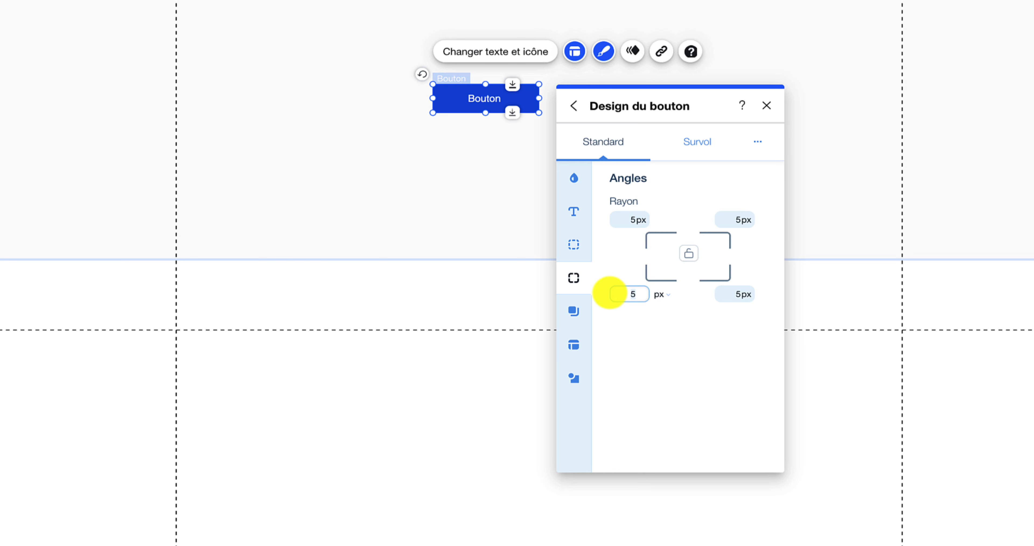
{"action": "type", "text": "0"}
{"action": "left_click", "coordinate": [743, 296]}
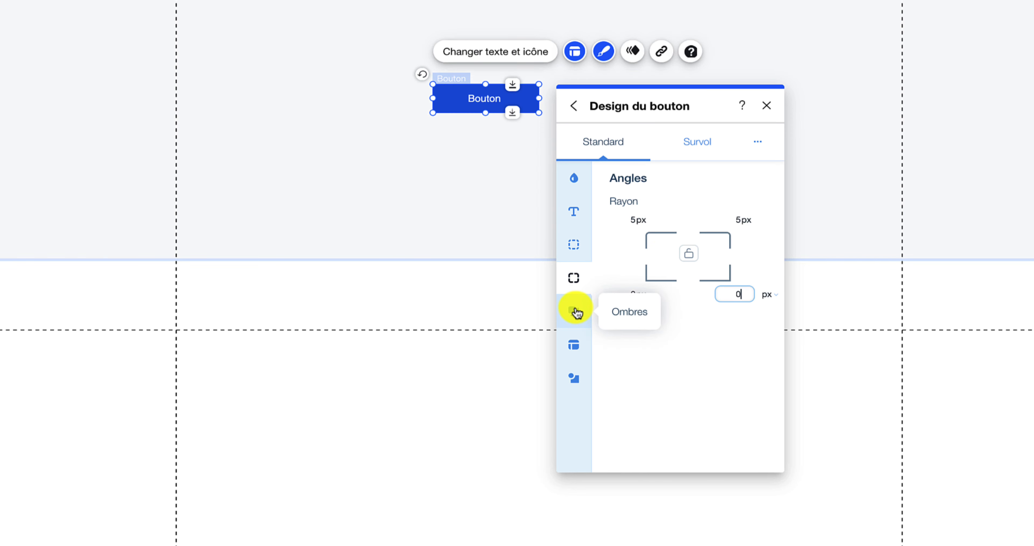
- Inspect the button's single 100% exterior shadow: 315° angle, 1px distance, no blur
{"action": "left_click", "coordinate": [577, 312]}
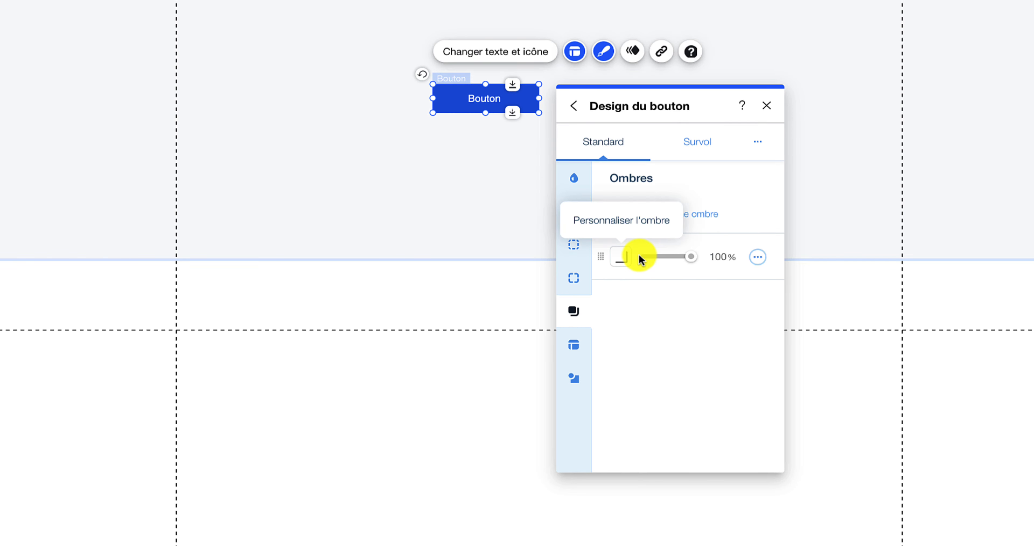
{"action": "left_click", "coordinate": [622, 259]}
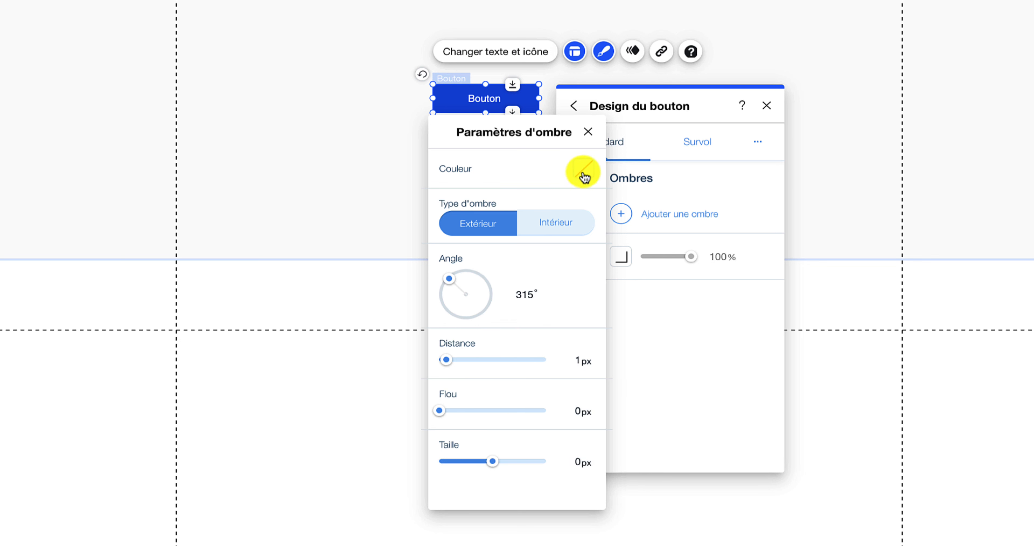
{"action": "left_click", "coordinate": [584, 170]}
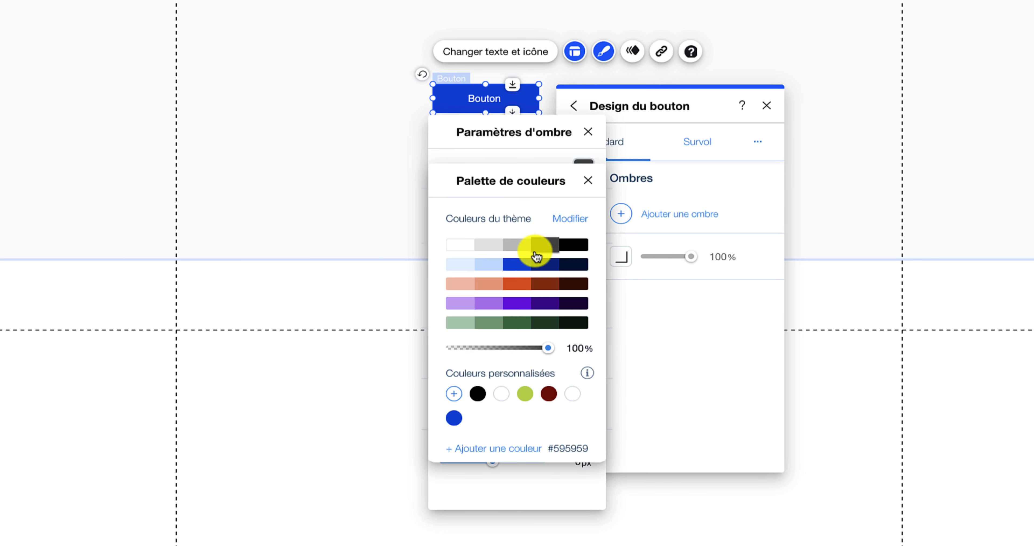
{"action": "left_click", "coordinate": [593, 143]}
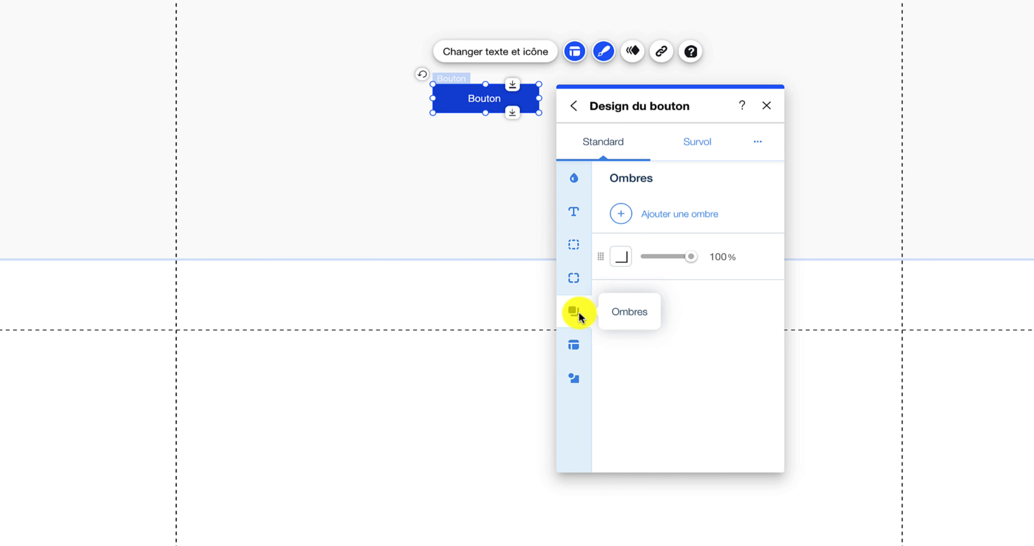
- Show a 10 px > arrow icon after the button label, then switch to the Survol hover design
{"action": "left_click", "coordinate": [568, 353]}
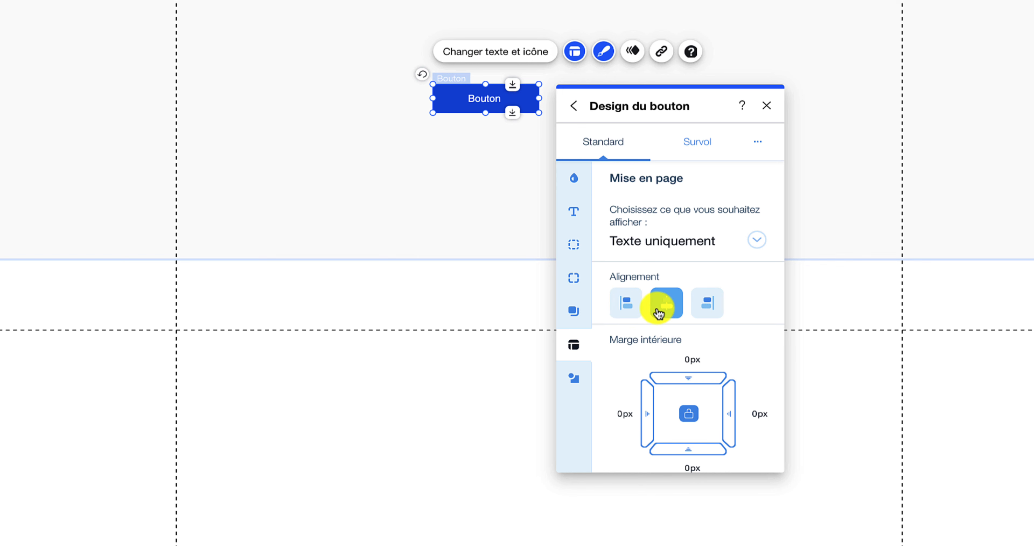
{"action": "scroll", "coordinate": [696, 311], "scroll_direction": "down", "scroll_amount": 1}
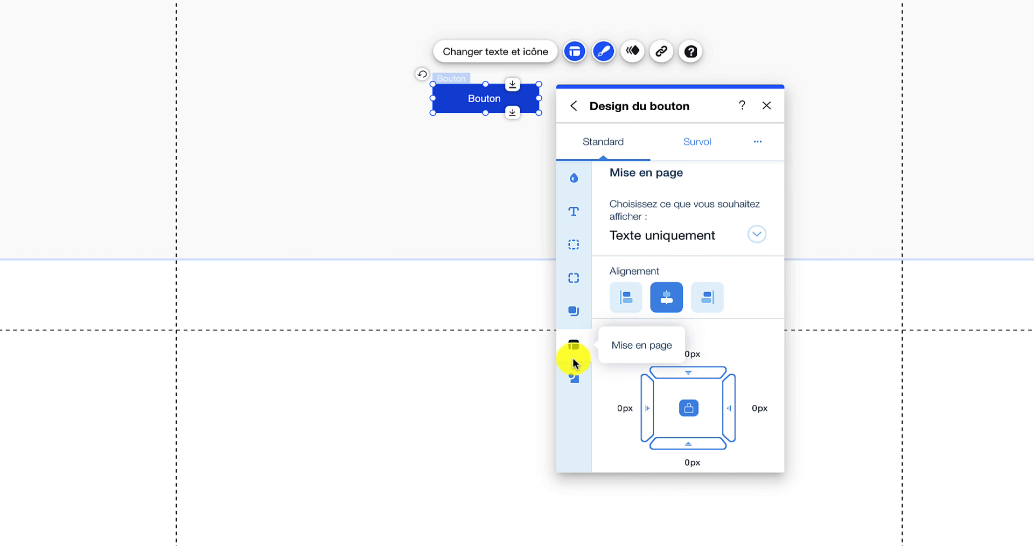
{"action": "left_click", "coordinate": [575, 377]}
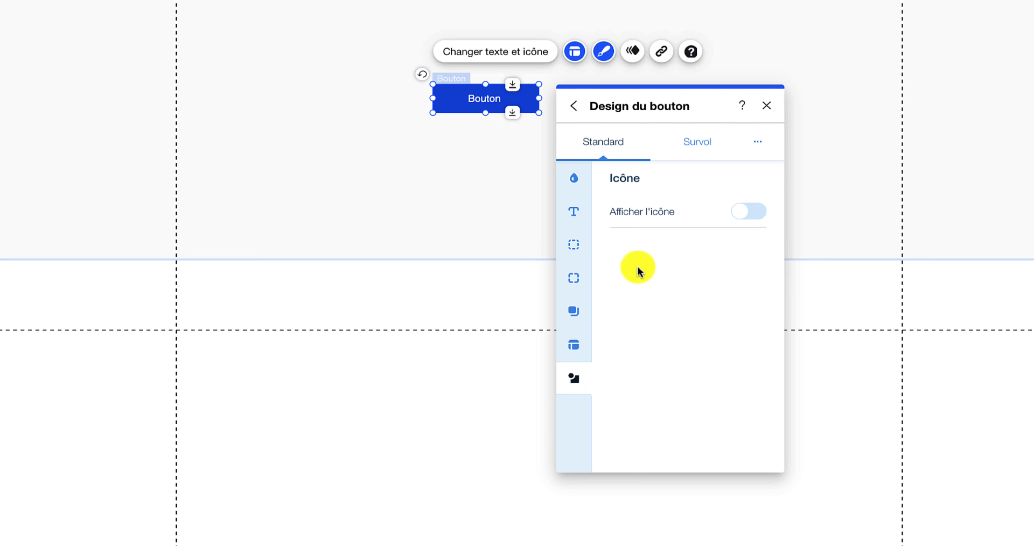
{"action": "left_click", "coordinate": [749, 213]}
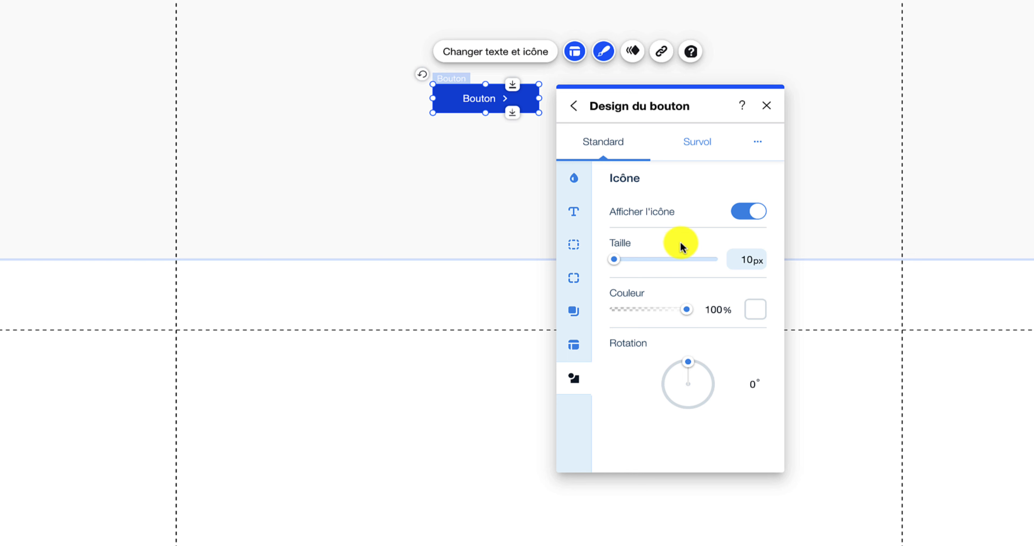
{"action": "left_click", "coordinate": [705, 150]}
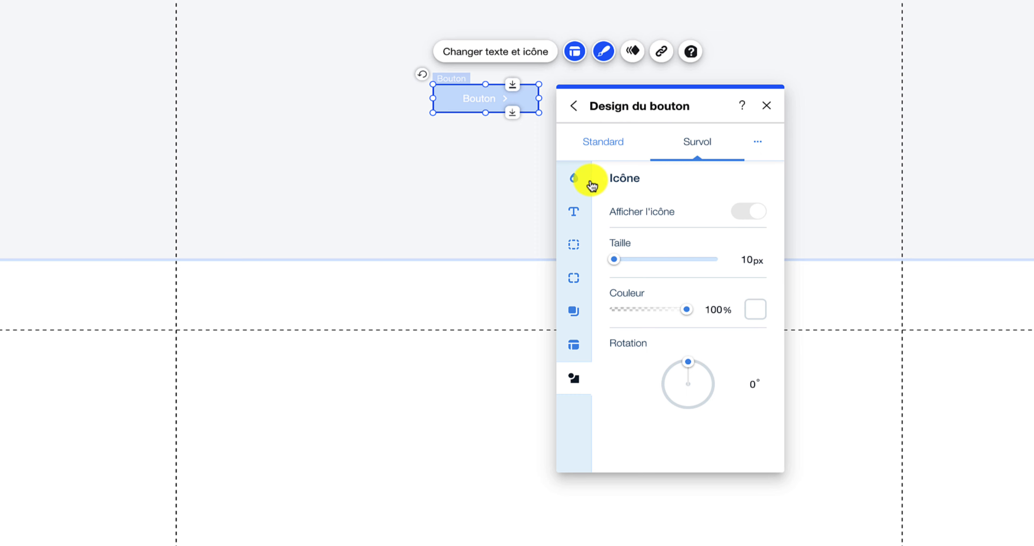
- Set the button's hover background fill to the orange theme colour
{"action": "left_click", "coordinate": [581, 181]}
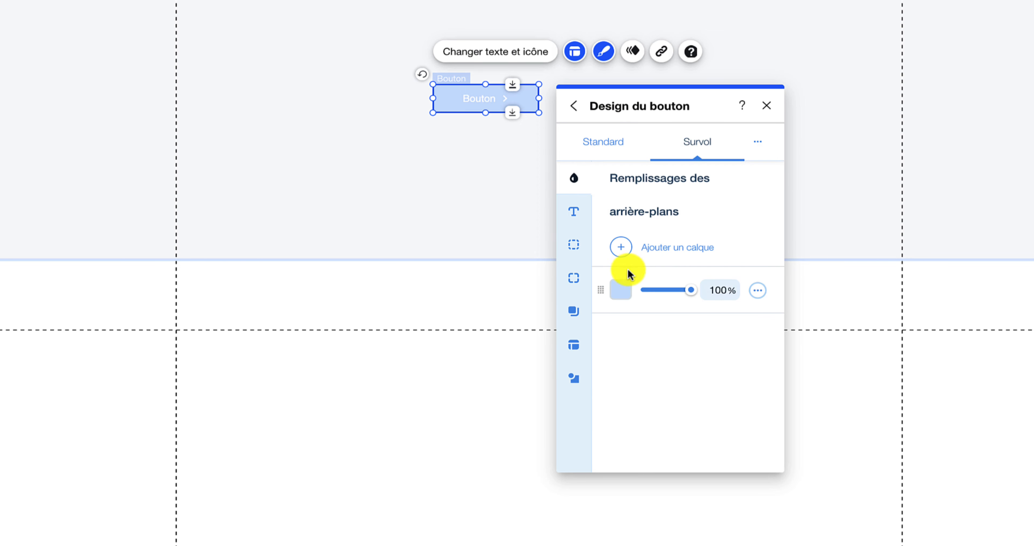
{"action": "left_click", "coordinate": [627, 288]}
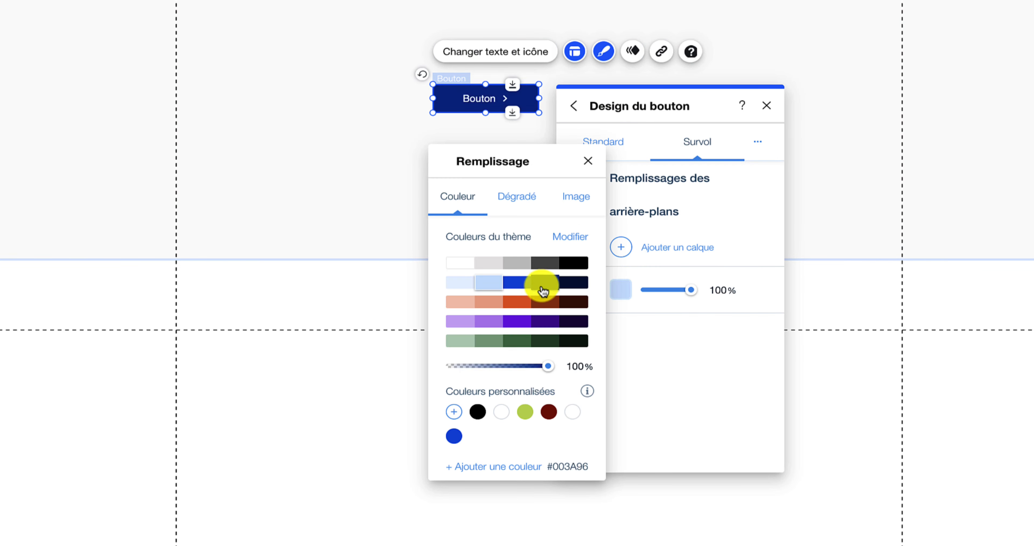
{"action": "left_click", "coordinate": [527, 305]}
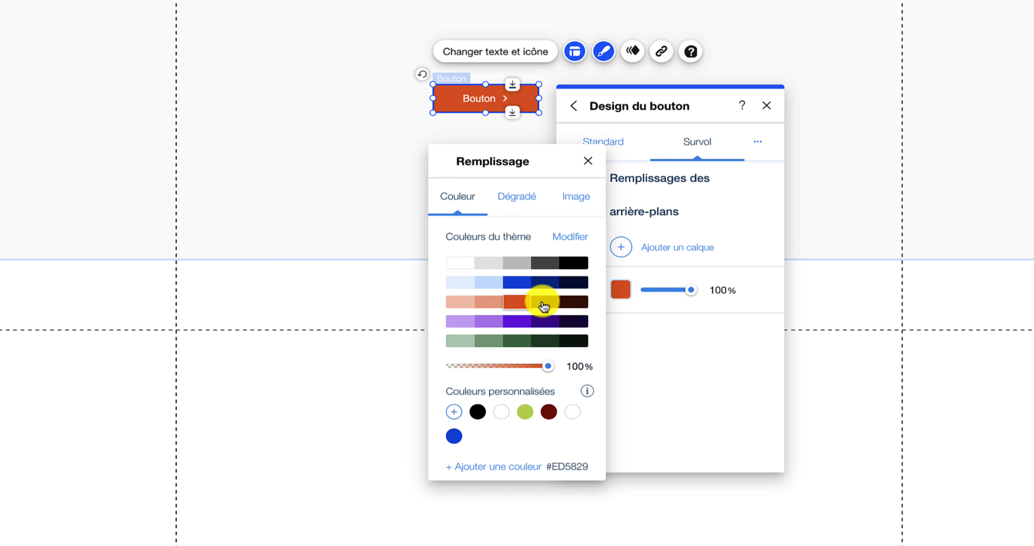
{"action": "left_click", "coordinate": [697, 323]}
- Compare the blue Standard and orange Survol looks, close the design panel and preview the site
{"action": "left_click", "coordinate": [596, 149]}
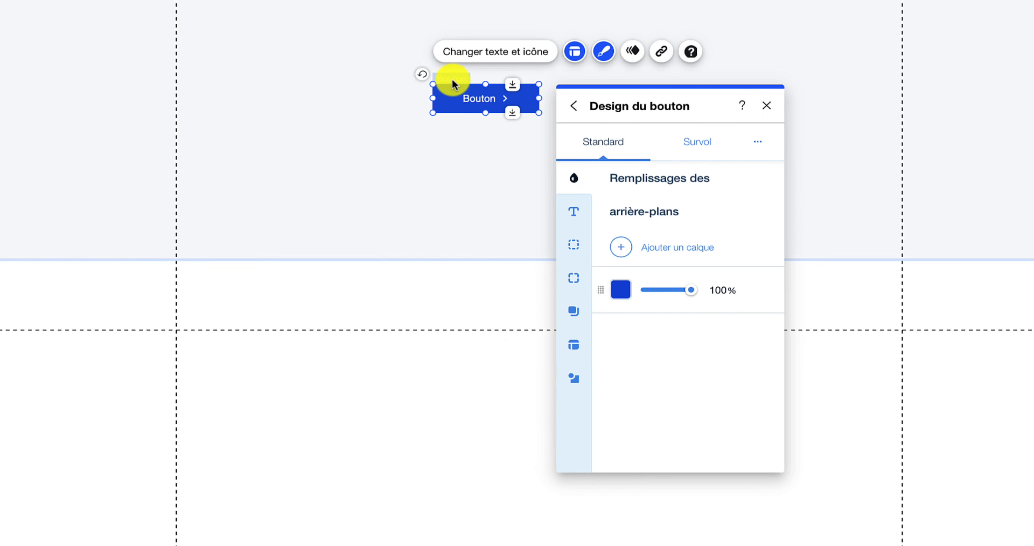
{"action": "left_click", "coordinate": [684, 143]}
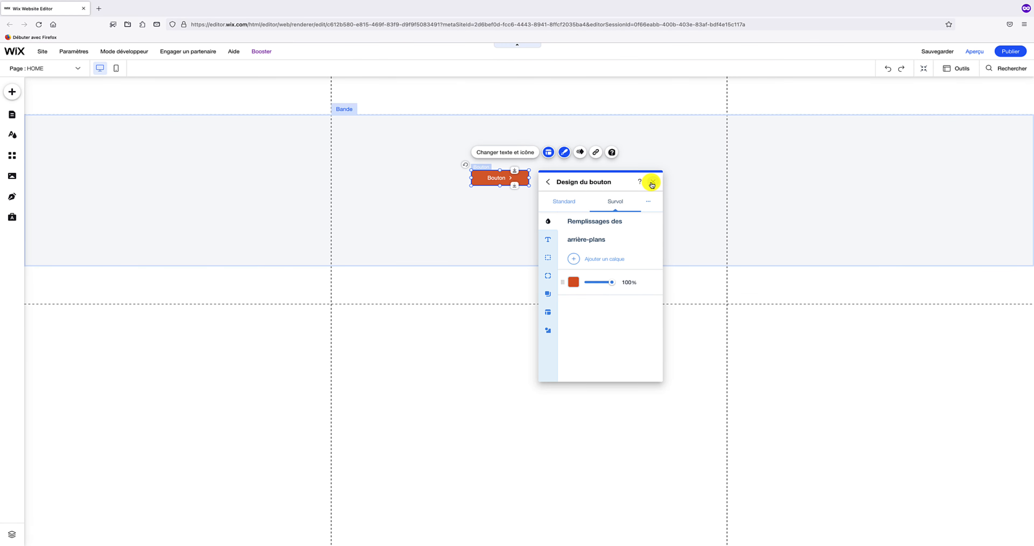
{"action": "left_click", "coordinate": [652, 183]}
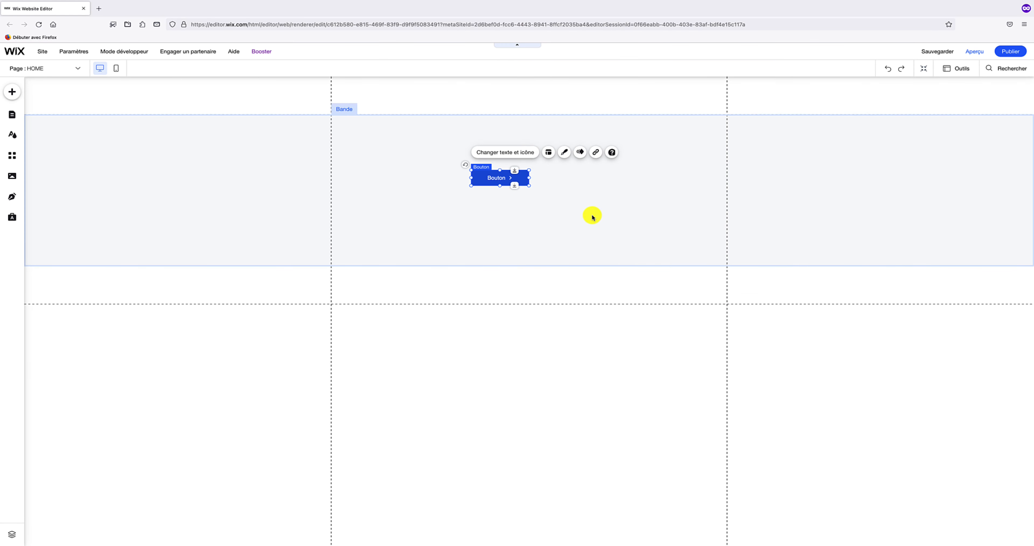
{"action": "left_click", "coordinate": [972, 56]}
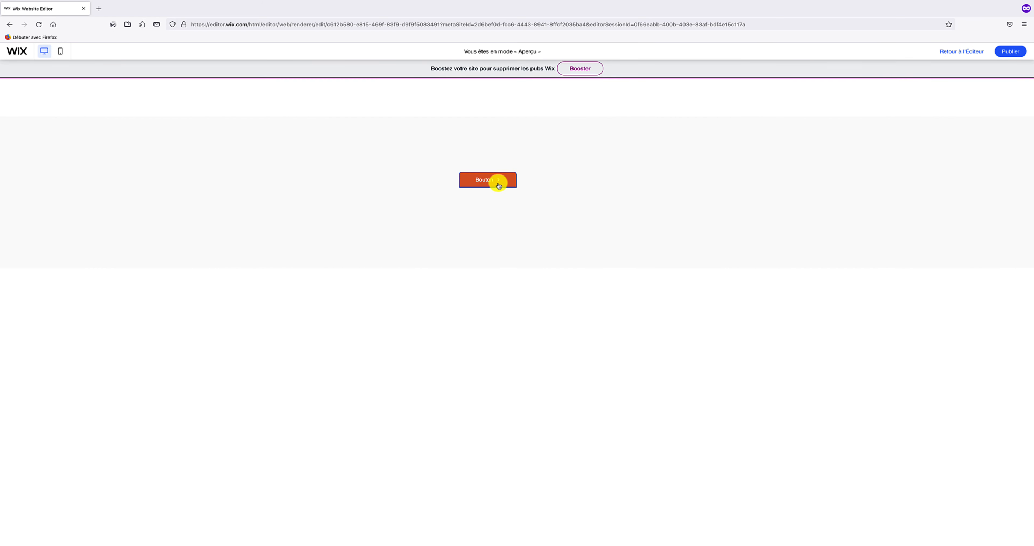
{"action": "left_click", "coordinate": [946, 52]}
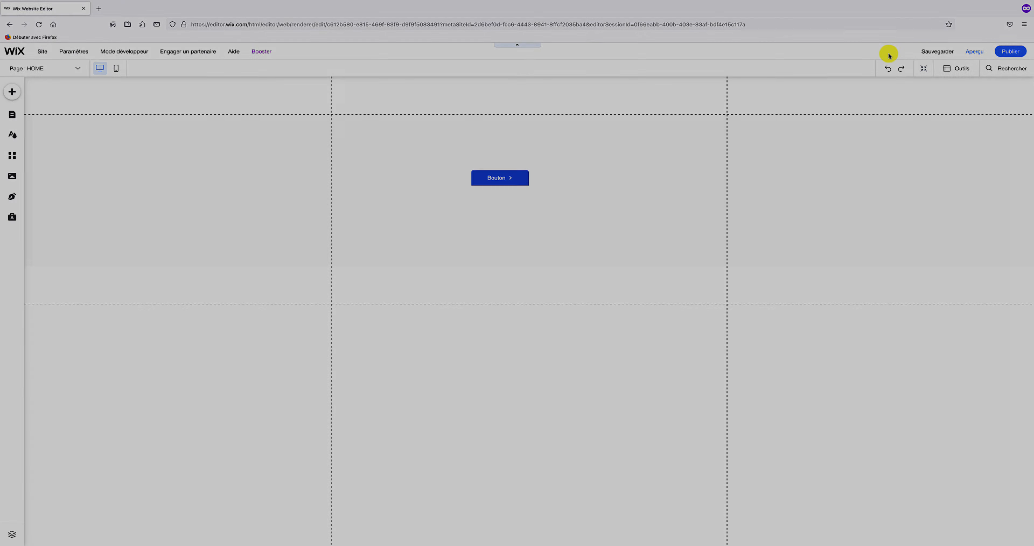
{"action": "left_click", "coordinate": [611, 160]}
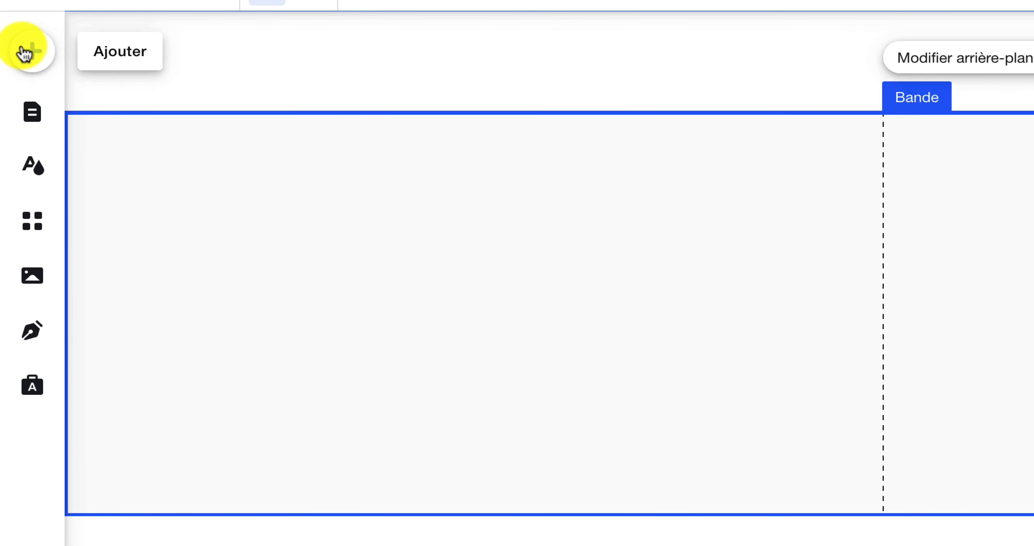
- Add the S'abonner (Dernières actualités) newsletter popup from Interactif > S'abonner
{"action": "left_click", "coordinate": [25, 51]}
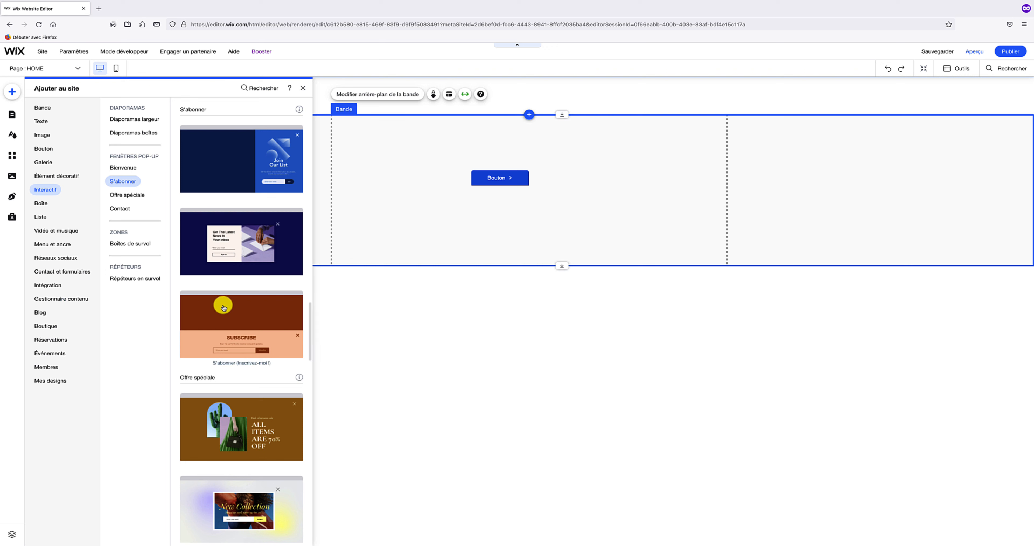
{"action": "scroll", "coordinate": [232, 294], "scroll_direction": "up", "scroll_amount": 2}
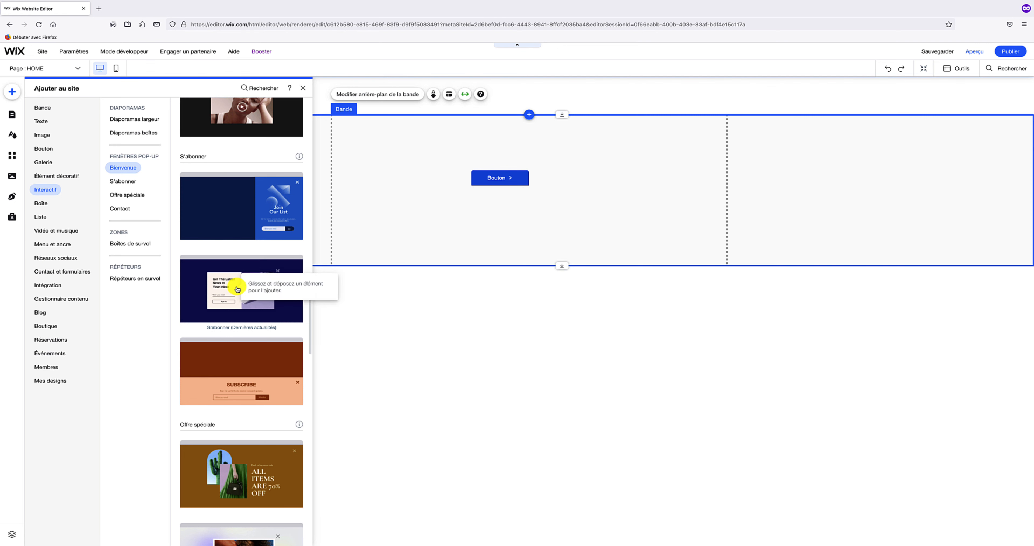
{"action": "left_click", "coordinate": [237, 289]}
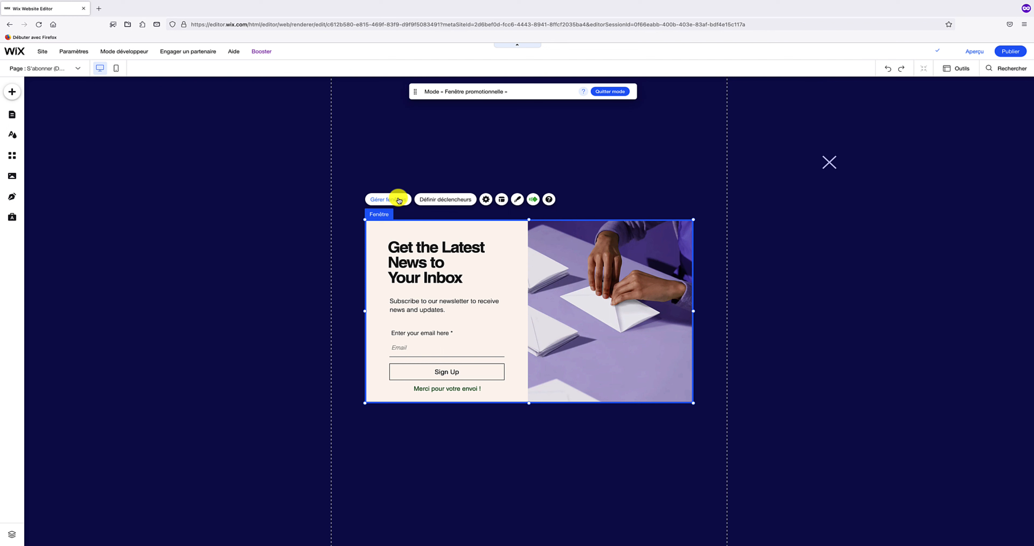
- Rename the S'abonner (Dernières actualités) window to 'Popup' under Pages du site > Fenêtres
{"action": "left_click", "coordinate": [399, 200]}
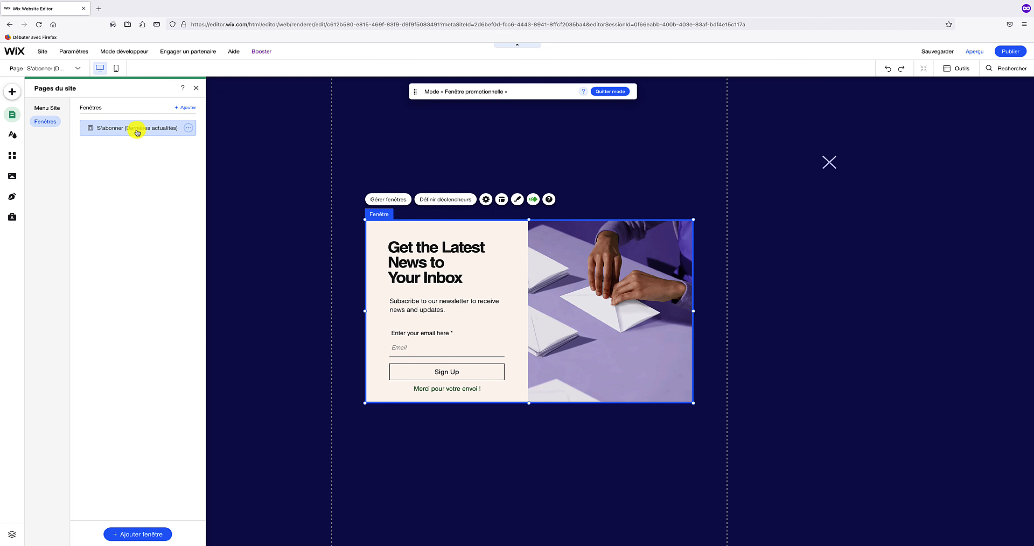
{"action": "left_click", "coordinate": [189, 128]}
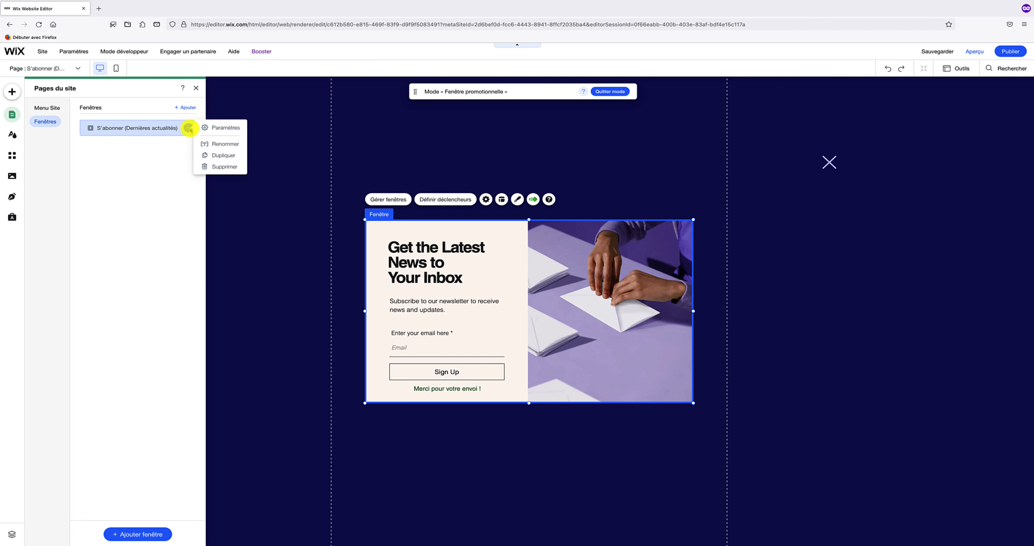
{"action": "left_click", "coordinate": [224, 145]}
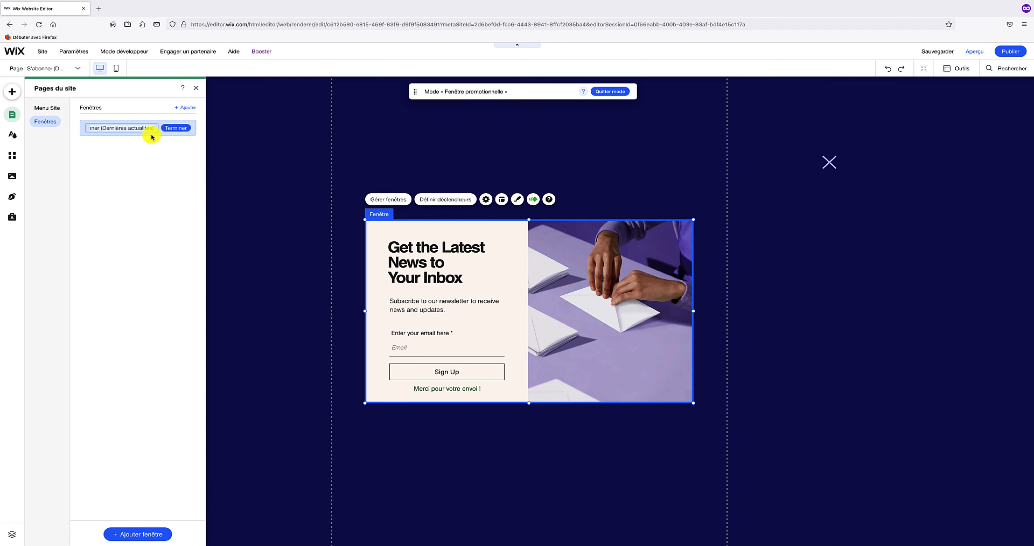
{"action": "type", "text": "Popup"}
{"action": "left_click", "coordinate": [183, 130]}
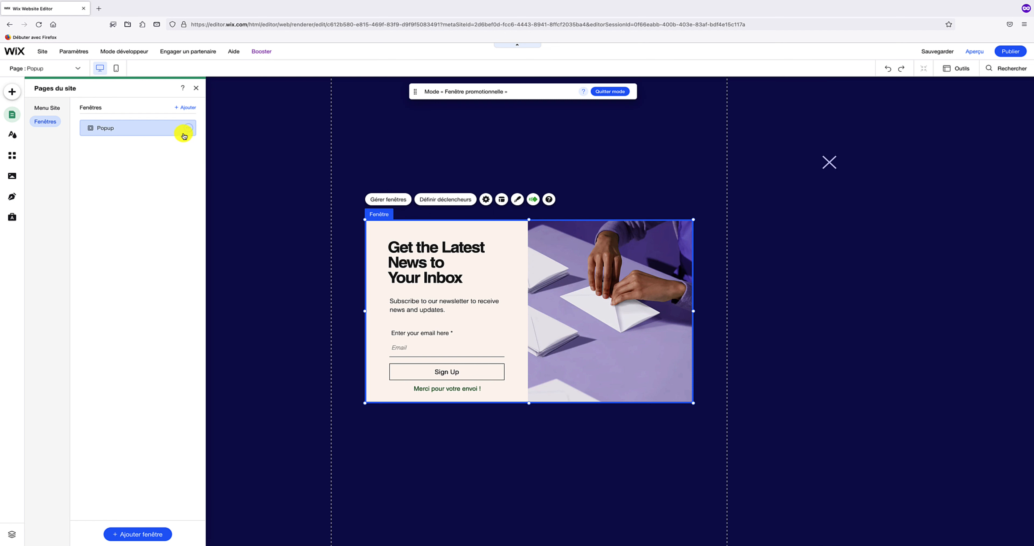
{"action": "left_click", "coordinate": [188, 128]}
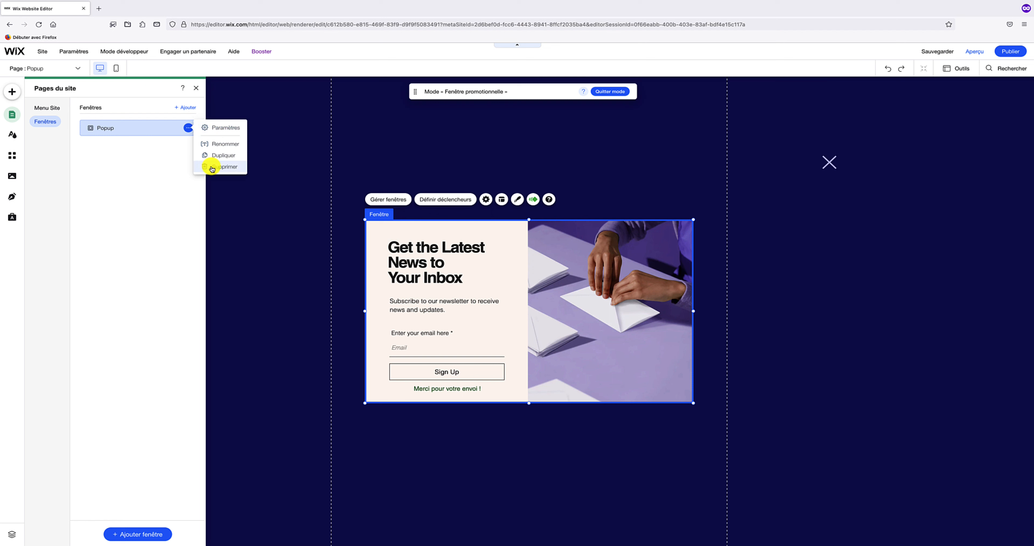
- Keep Afficher automatiquement on Oui and set the Attente delay to 30 seconds
{"action": "left_click", "coordinate": [221, 128]}
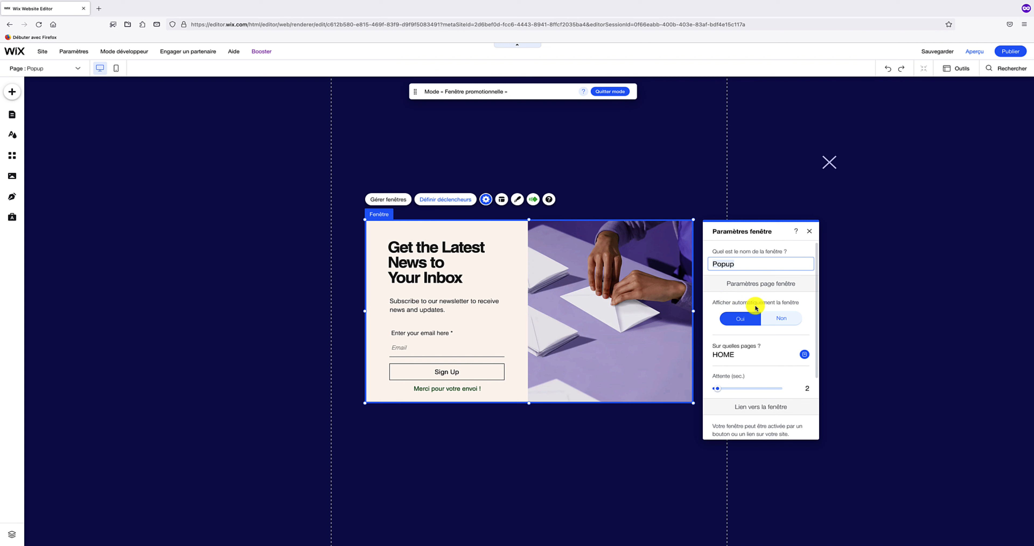
{"action": "left_click", "coordinate": [745, 319]}
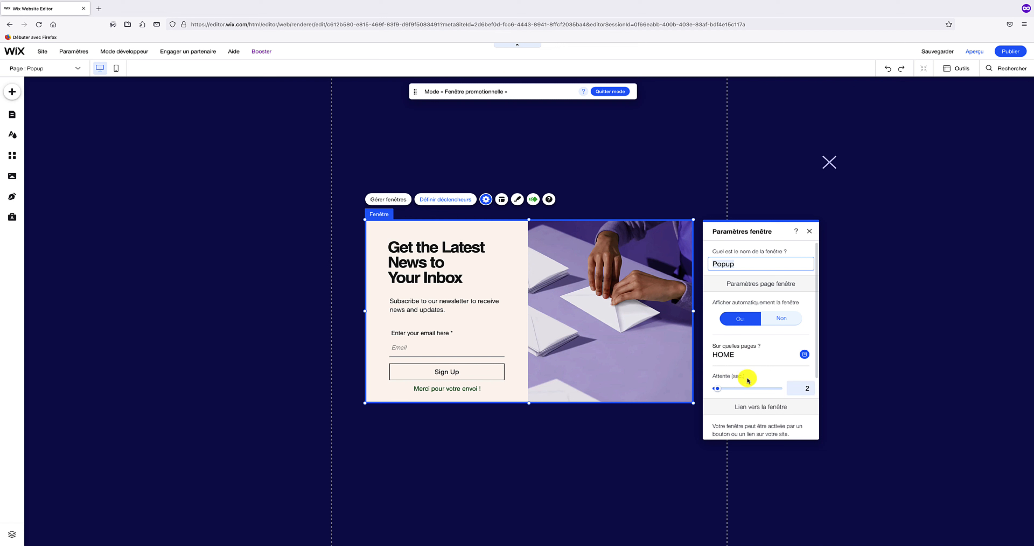
{"action": "left_click", "coordinate": [803, 388]}
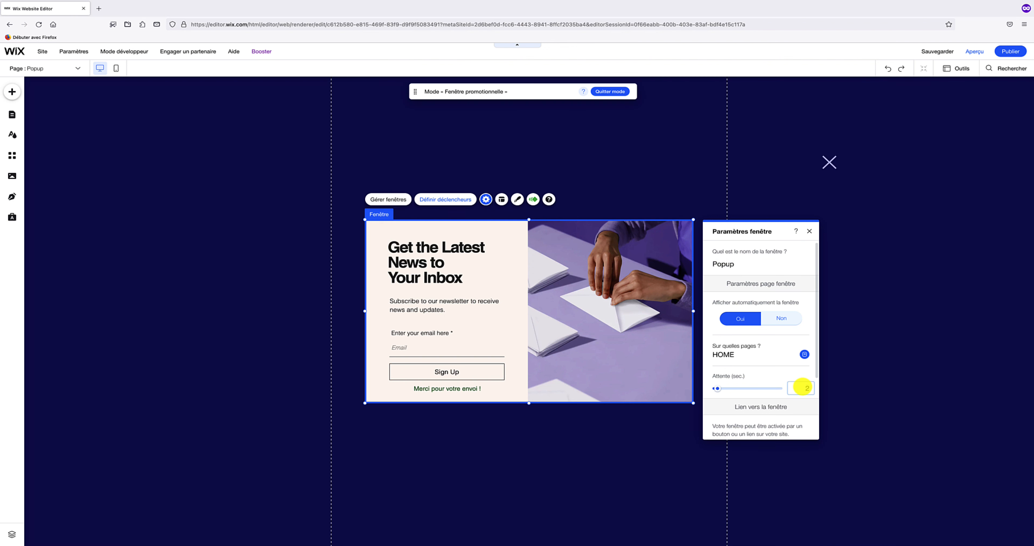
{"action": "key", "text": "Return"}
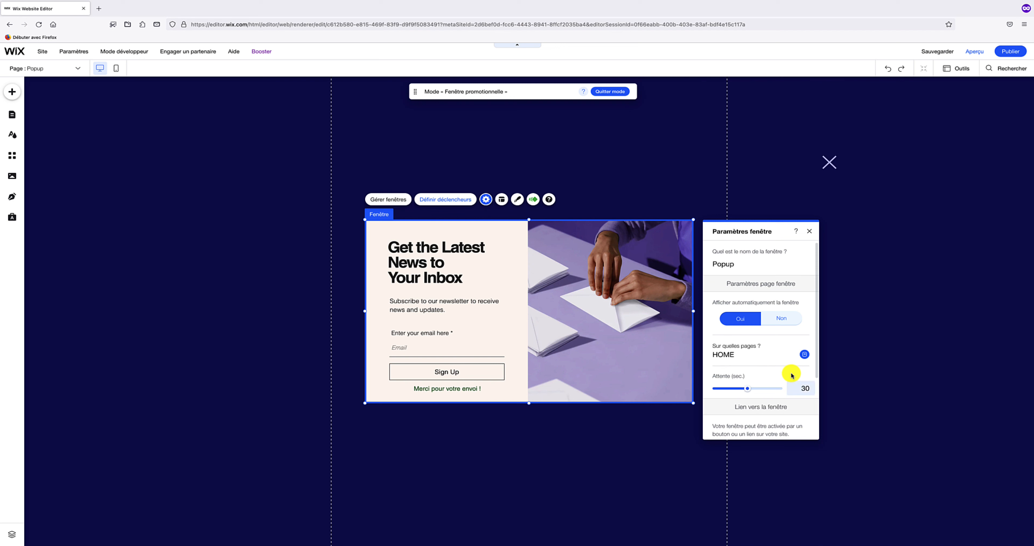
{"action": "scroll", "coordinate": [791, 374], "scroll_direction": "down", "scroll_amount": 5}
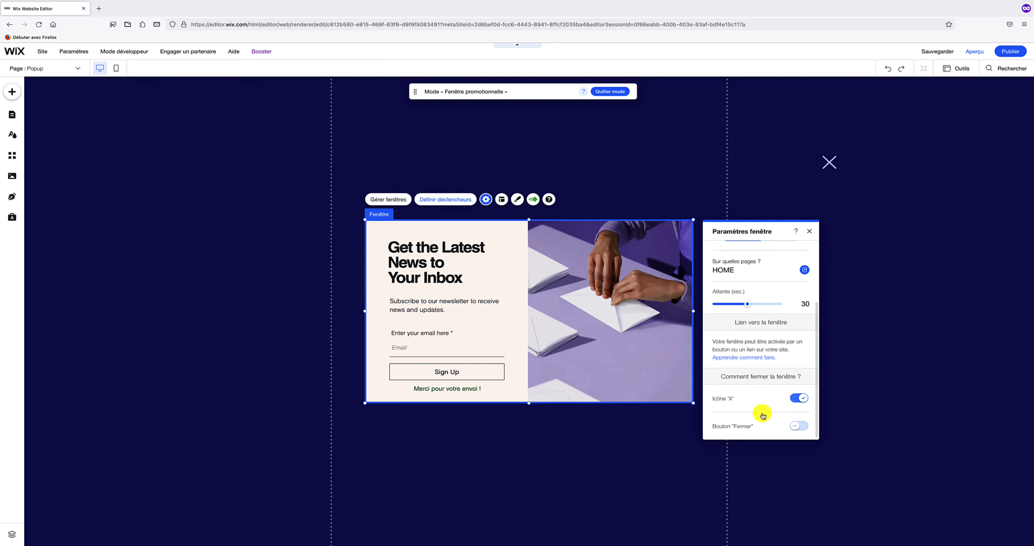
- Turn on the Fermer close button and drag it below the popup window
{"action": "left_click", "coordinate": [795, 425]}
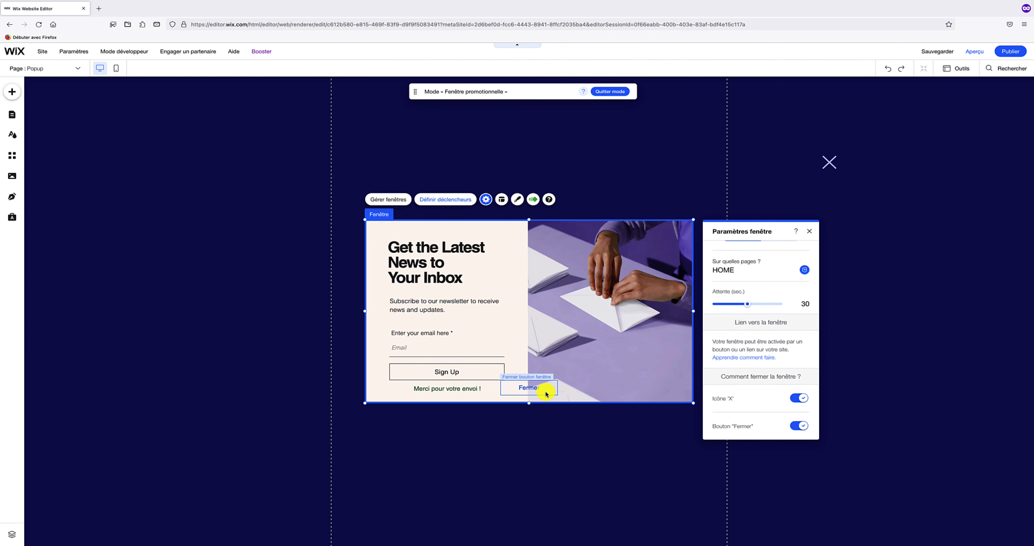
{"action": "left_click", "coordinate": [809, 231]}
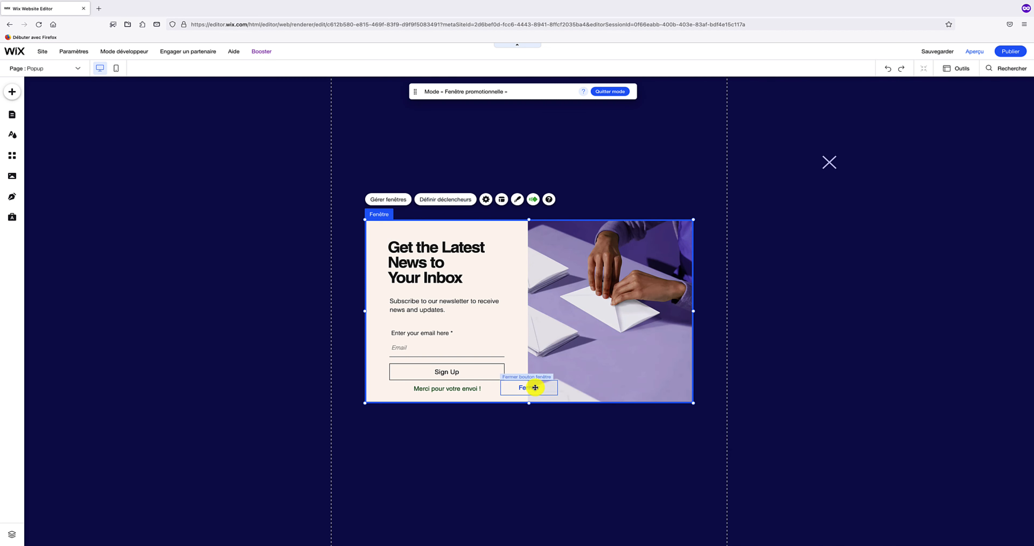
{"action": "left_click_drag", "start_coordinate": [536, 387], "coordinate": [538, 504]}
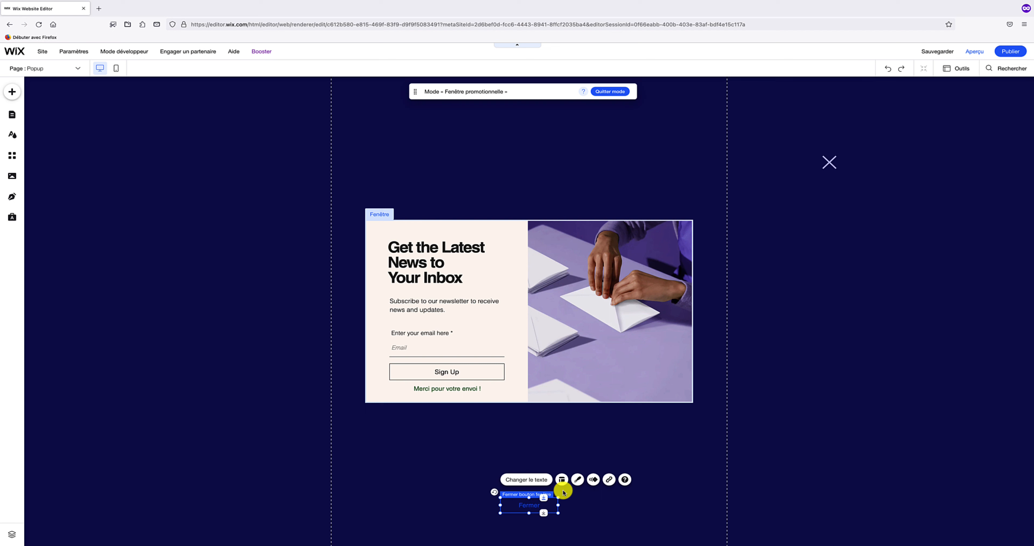
- Fill the Fermer button background dark red at 92% opacity
{"action": "left_click", "coordinate": [578, 481]}
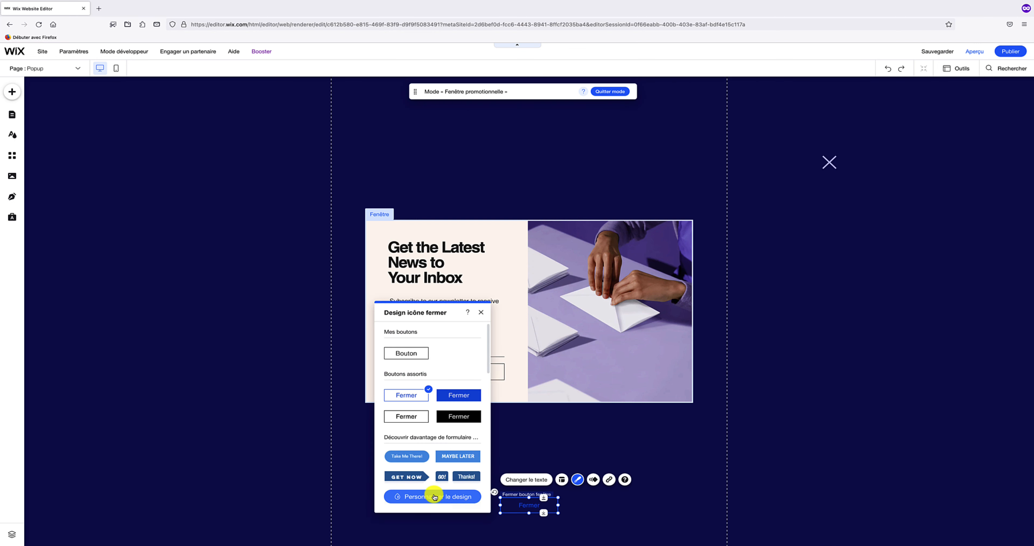
{"action": "left_click", "coordinate": [434, 496]}
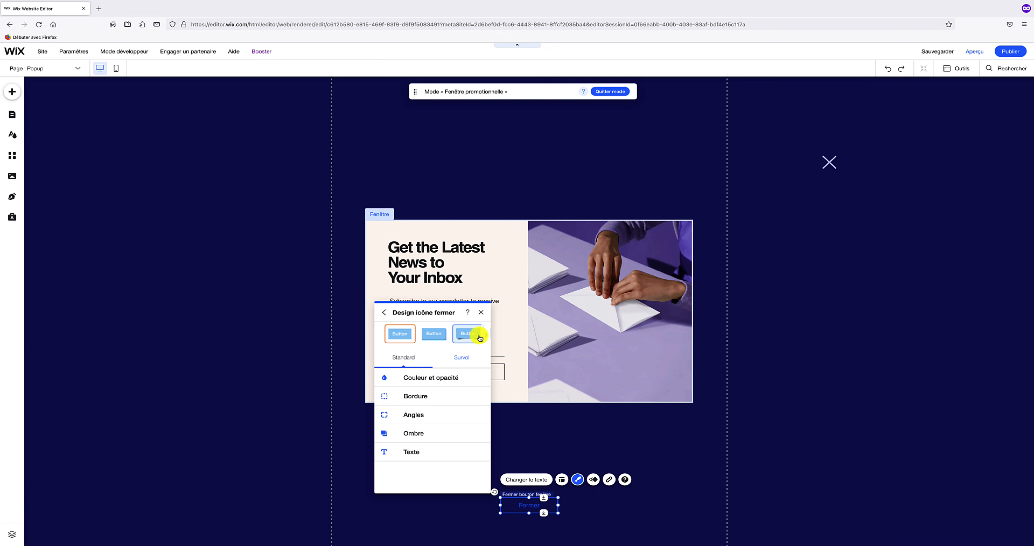
{"action": "left_click", "coordinate": [414, 379]}
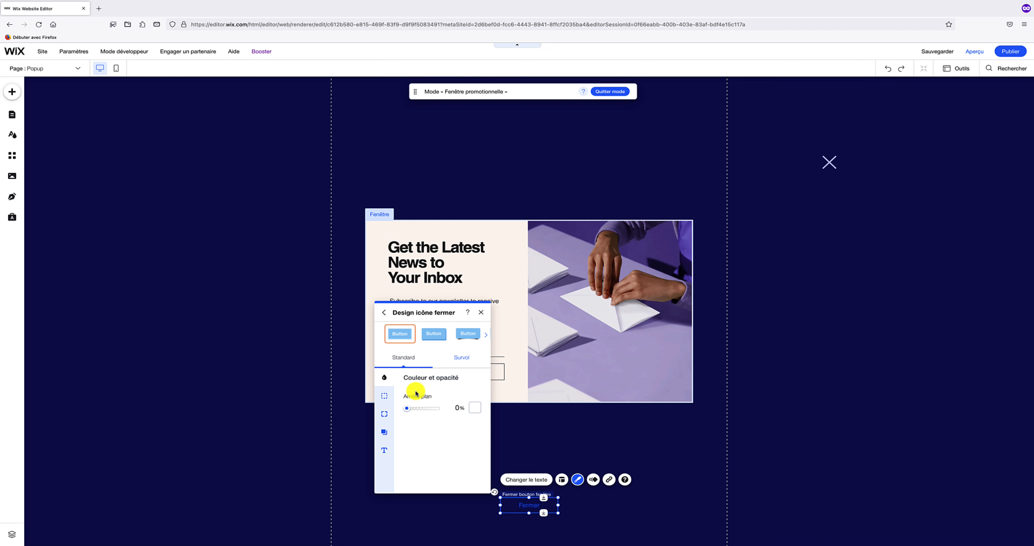
{"action": "left_click_drag", "start_coordinate": [409, 409], "coordinate": [435, 408]}
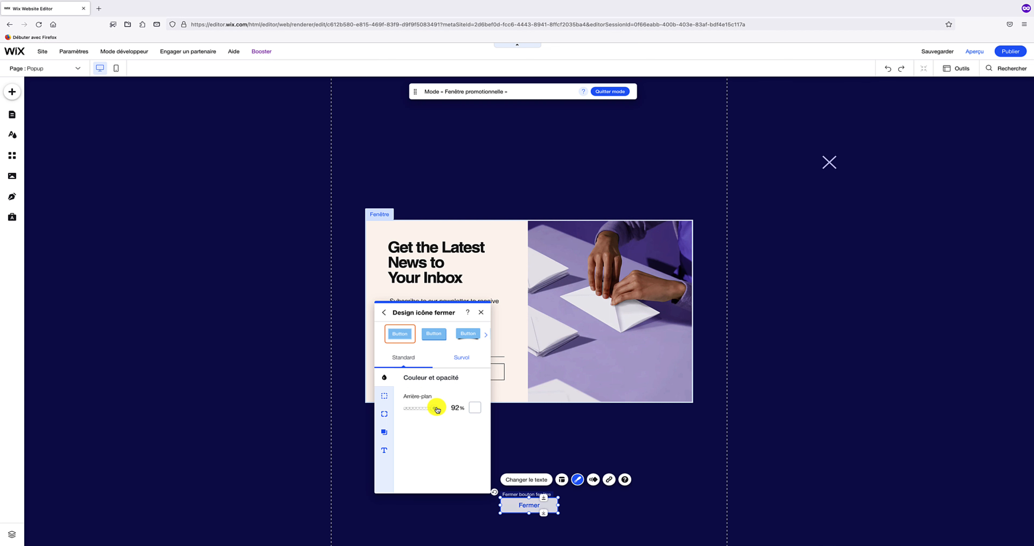
{"action": "left_click", "coordinate": [476, 407]}
{"action": "left_click", "coordinate": [522, 335]}
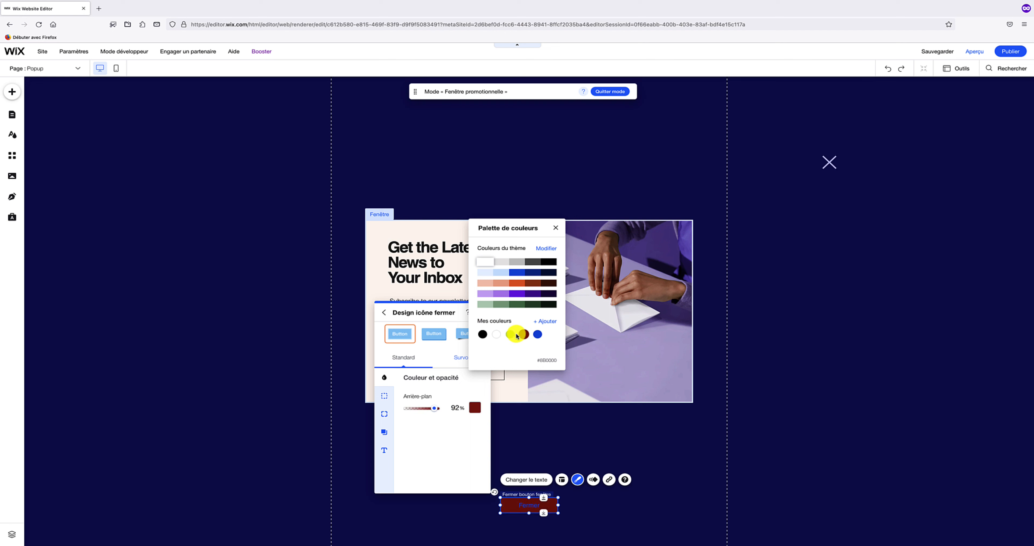
{"action": "left_click", "coordinate": [431, 428]}
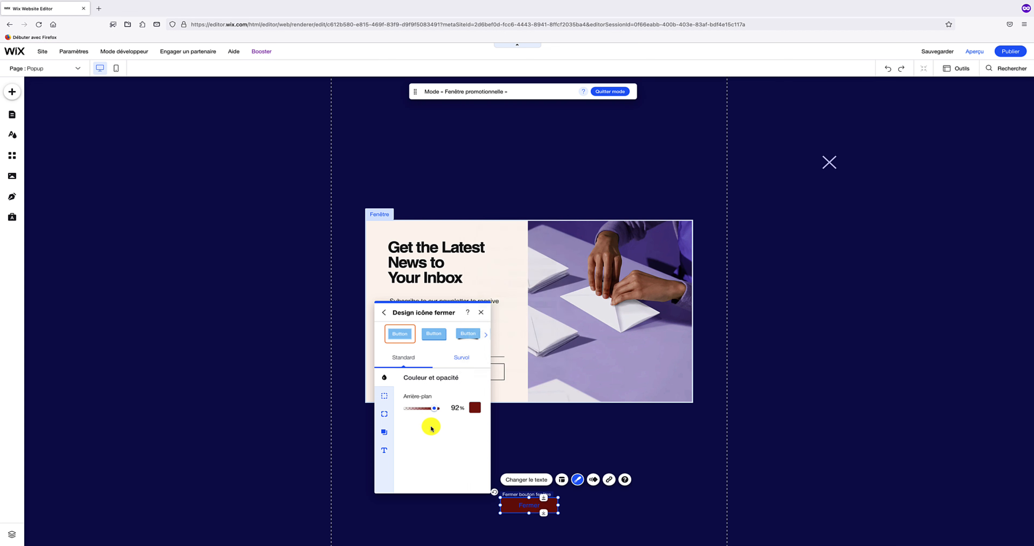
- Review the Fermer button's border, corner, shadow and text settings, then close the panel
{"action": "left_click", "coordinate": [384, 395]}
{"action": "left_click", "coordinate": [384, 420]}
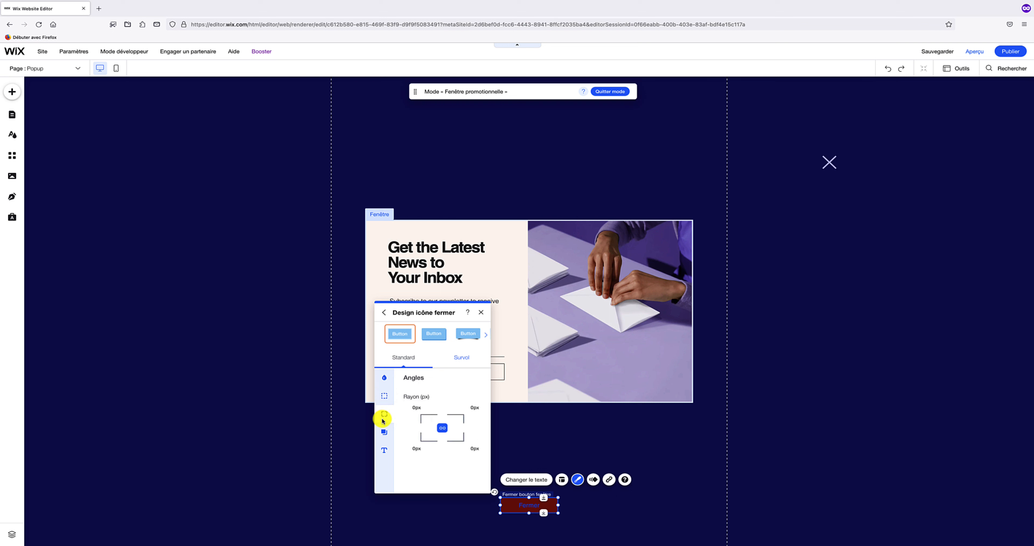
{"action": "left_click", "coordinate": [386, 430]}
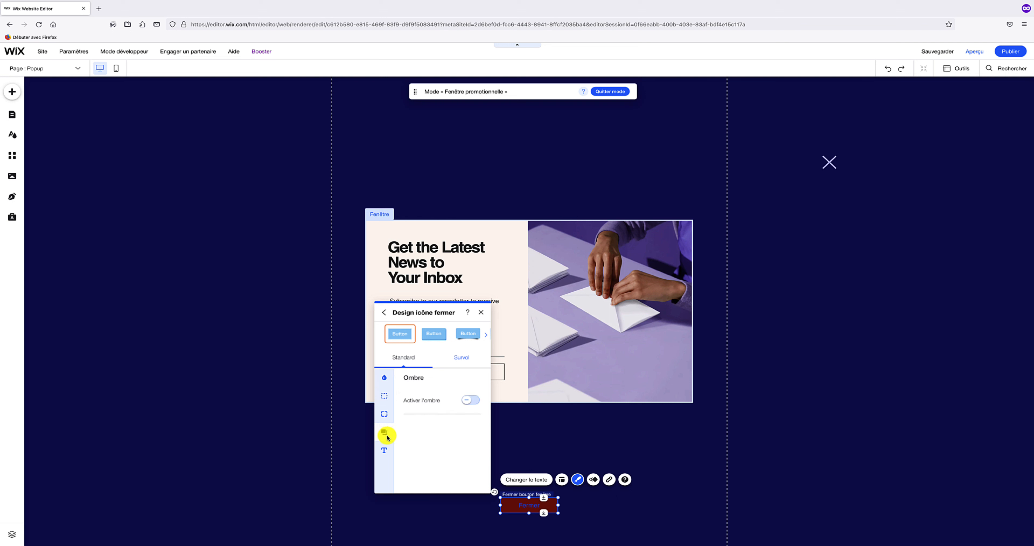
{"action": "left_click", "coordinate": [386, 447]}
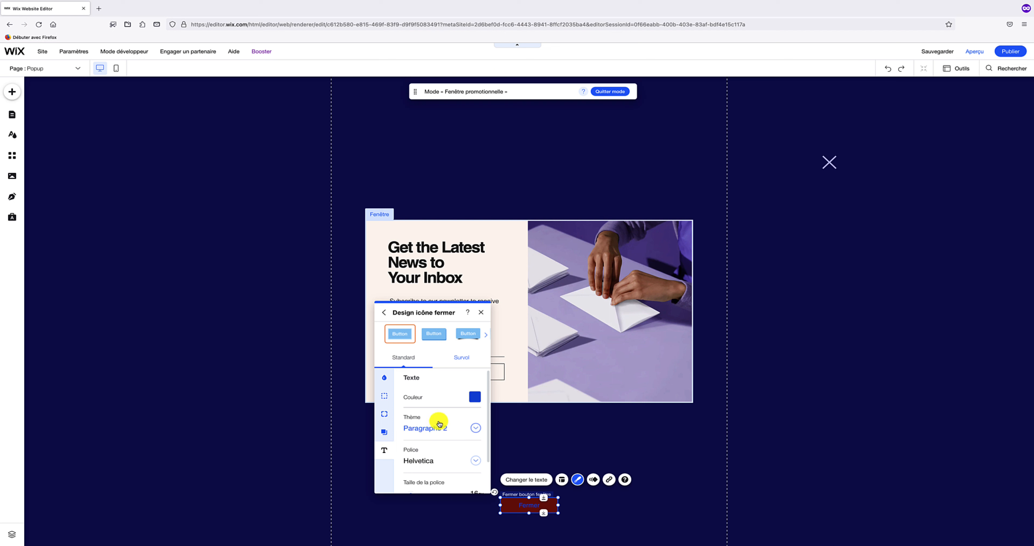
{"action": "scroll", "coordinate": [437, 422], "scroll_direction": "down", "scroll_amount": 2}
{"action": "scroll", "coordinate": [437, 422], "scroll_direction": "up", "scroll_amount": 2}
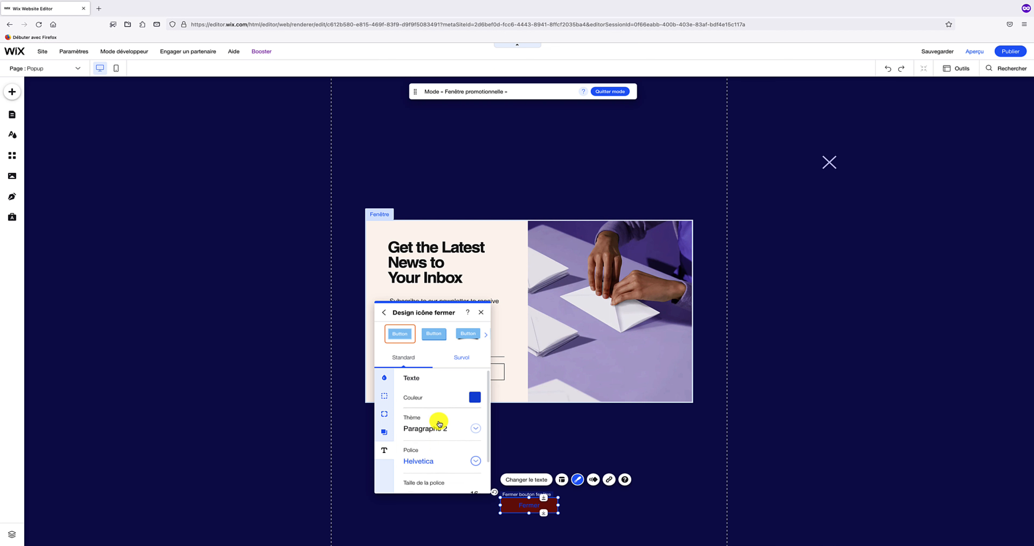
{"action": "left_click", "coordinate": [481, 314]}
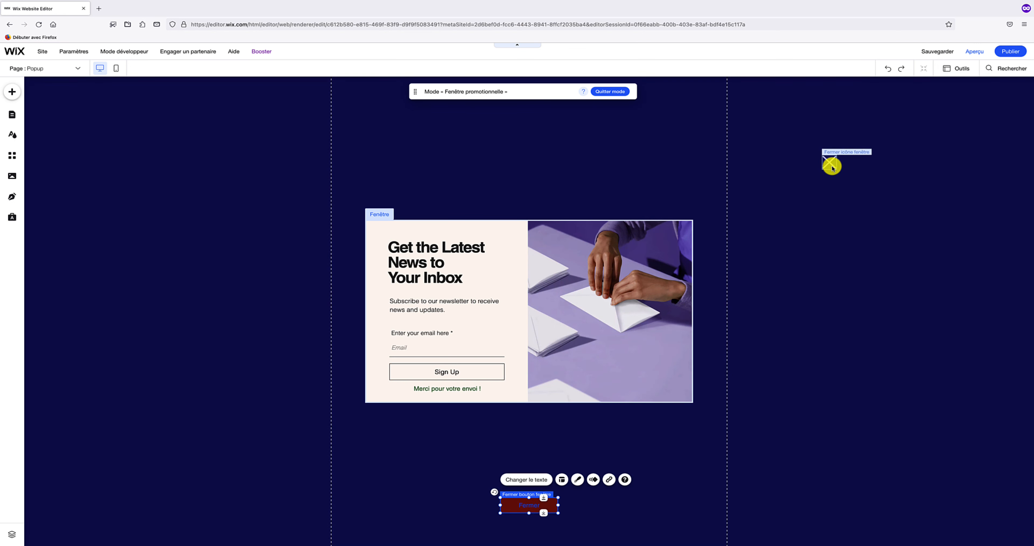
- Switch the popup's X close icon to another style and colour it white
{"action": "left_click", "coordinate": [830, 166]}
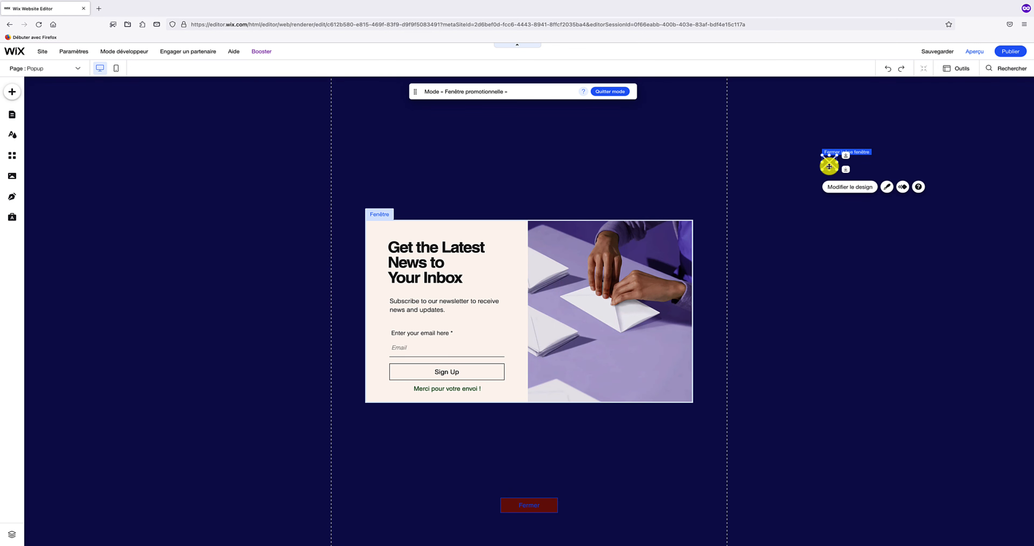
{"action": "left_click", "coordinate": [887, 187]}
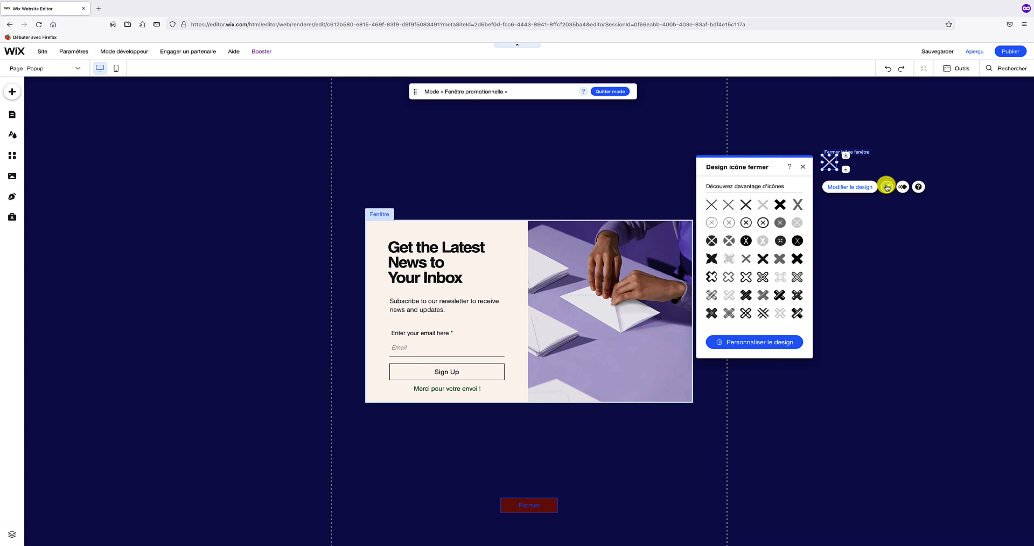
{"action": "left_click", "coordinate": [741, 210]}
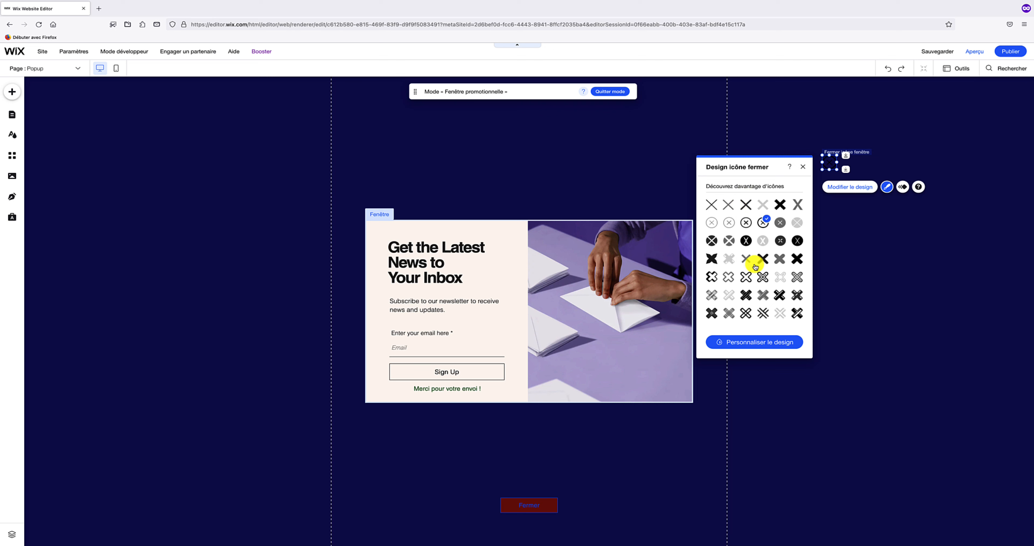
{"action": "left_click", "coordinate": [756, 342]}
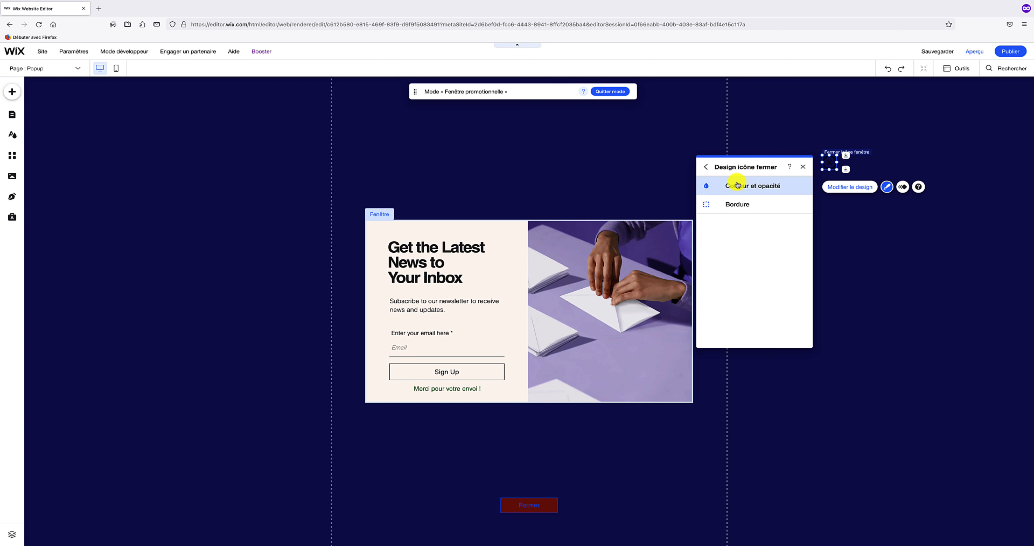
{"action": "left_click", "coordinate": [742, 189]}
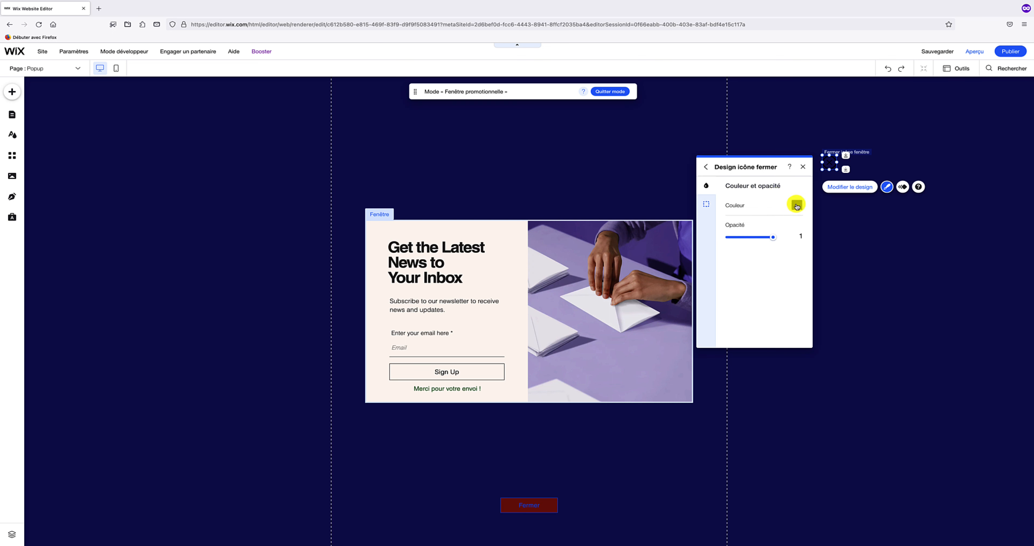
{"action": "left_click", "coordinate": [797, 206]}
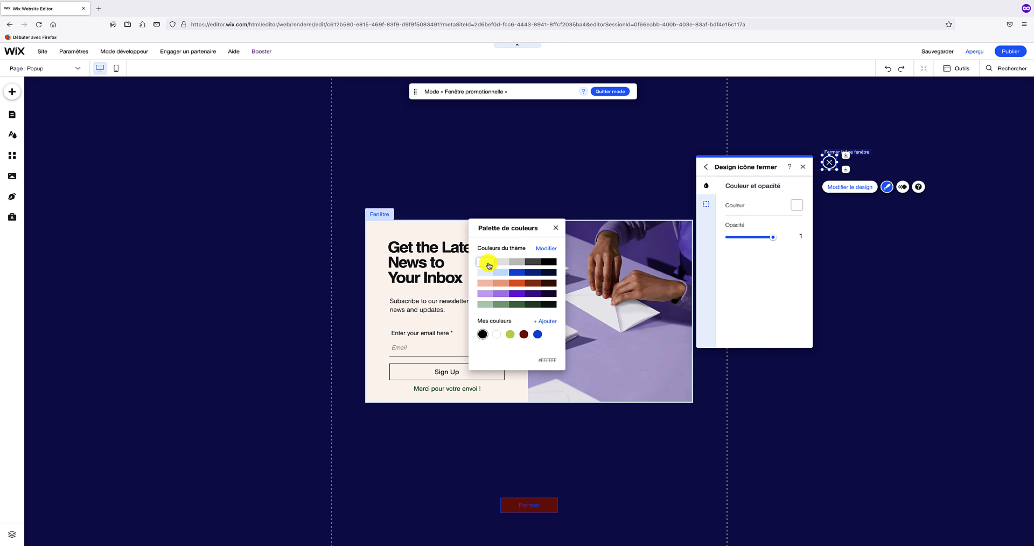
{"action": "left_click", "coordinate": [487, 263]}
{"action": "left_click", "coordinate": [557, 229]}
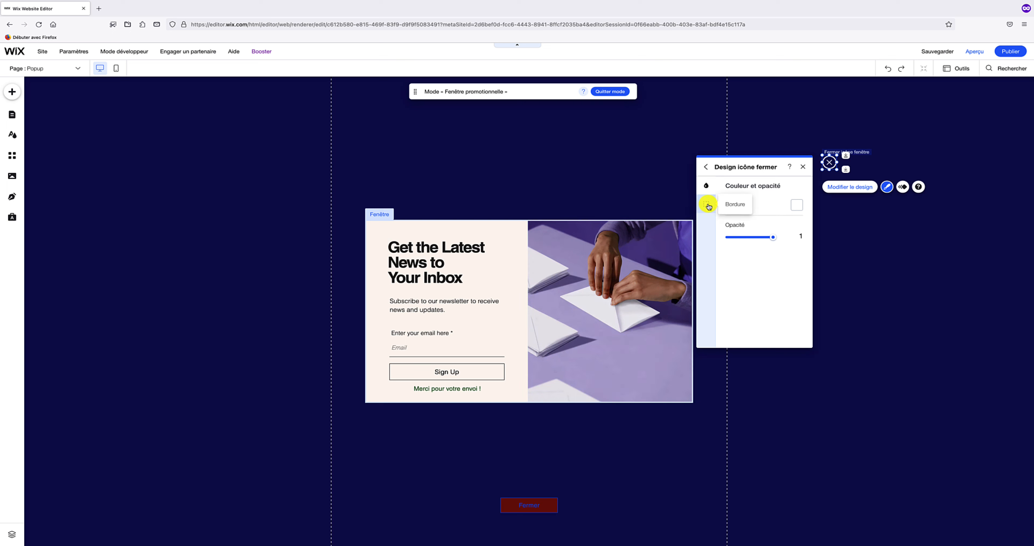
- Set the close icon's border colour to orange, keeping the border width at 0 px
{"action": "left_click", "coordinate": [708, 205]}
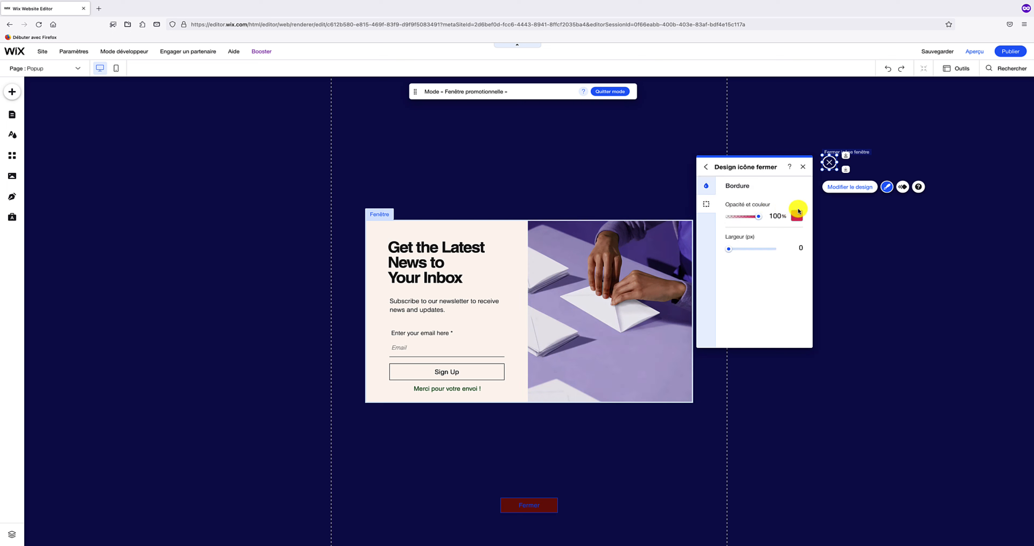
{"action": "left_click", "coordinate": [789, 215]}
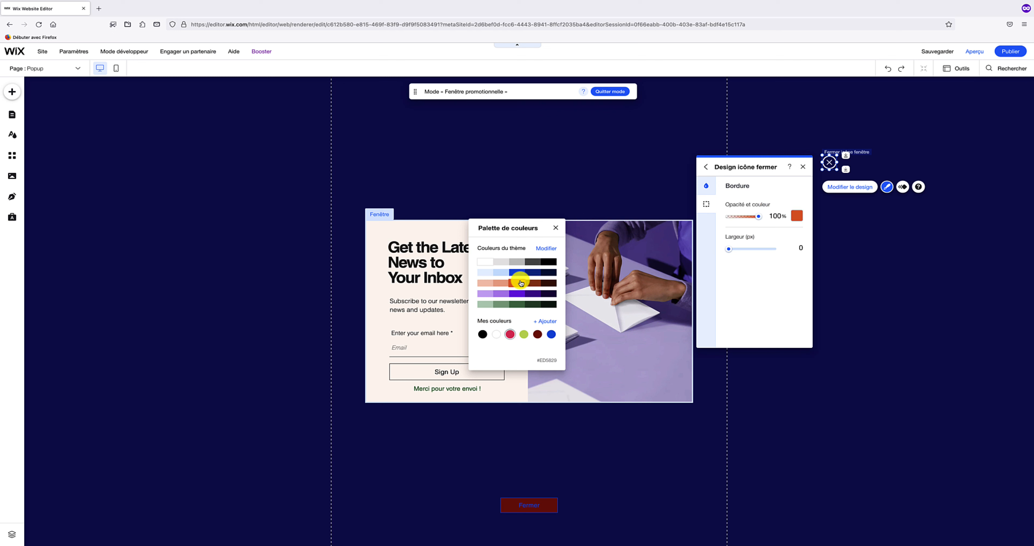
{"action": "left_click", "coordinate": [517, 282]}
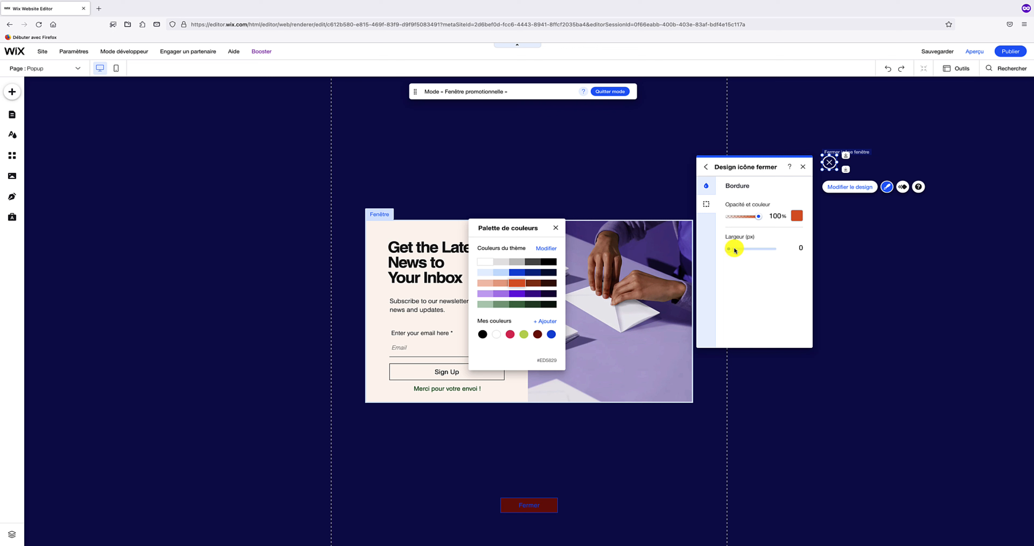
{"action": "left_click", "coordinate": [735, 249]}
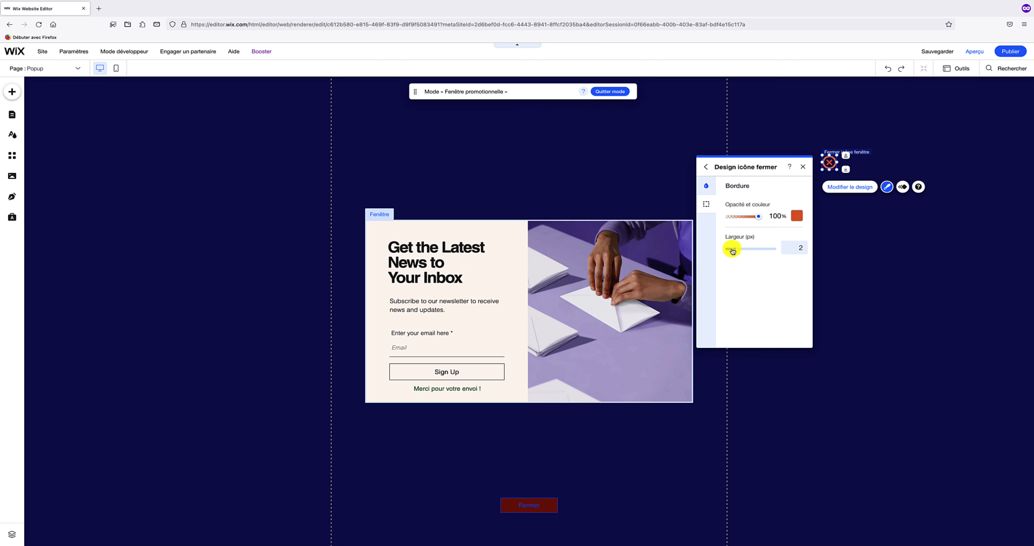
{"action": "left_click_drag", "start_coordinate": [734, 251], "coordinate": [716, 249]}
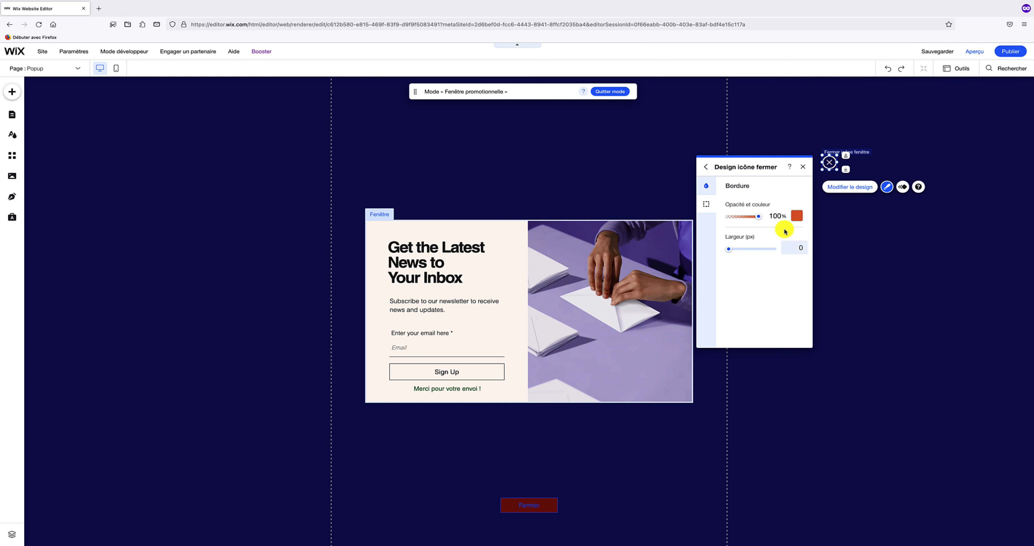
{"action": "left_click", "coordinate": [803, 169]}
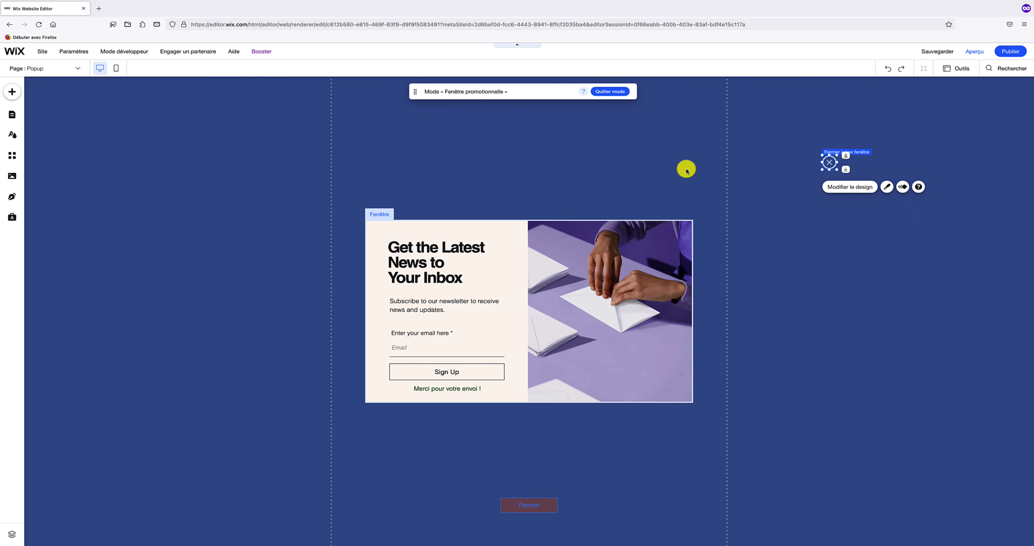
{"action": "left_click", "coordinate": [678, 175]}
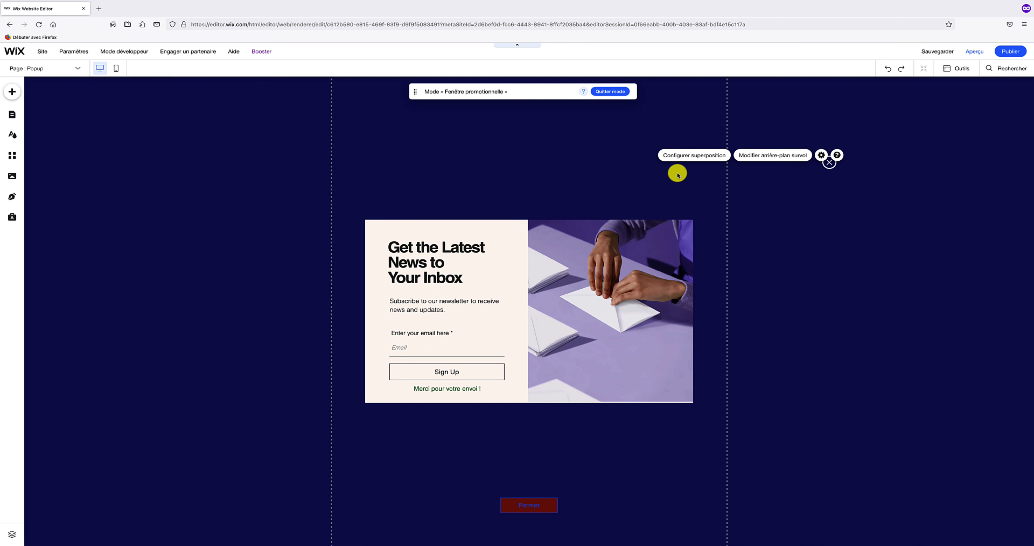
{"action": "left_click", "coordinate": [687, 158]}
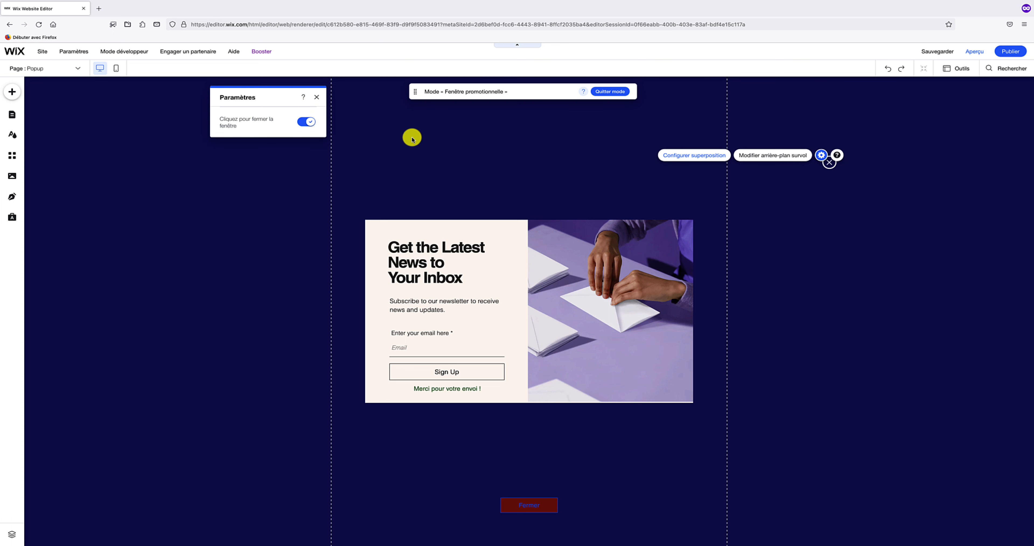
{"action": "left_click", "coordinate": [315, 121]}
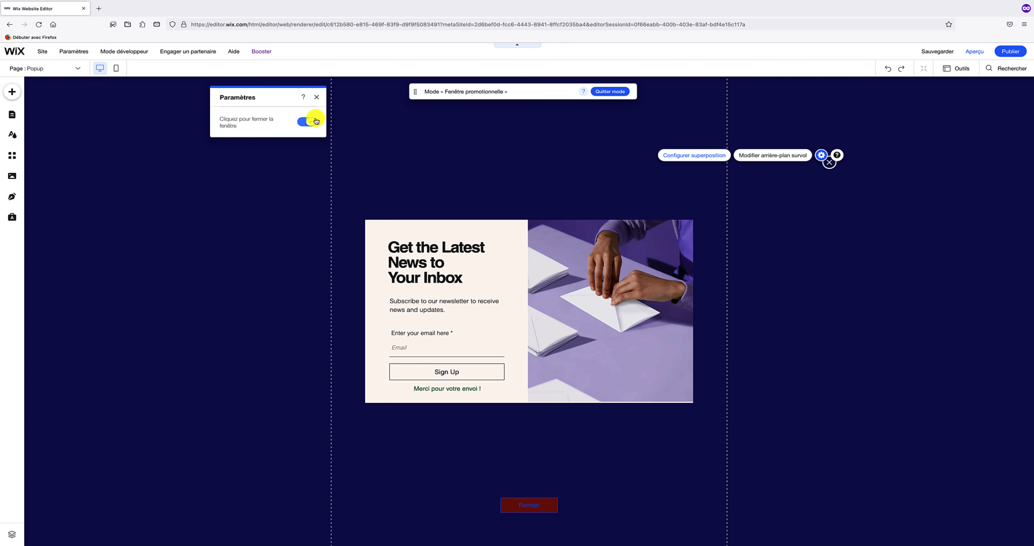
{"action": "left_click", "coordinate": [316, 99]}
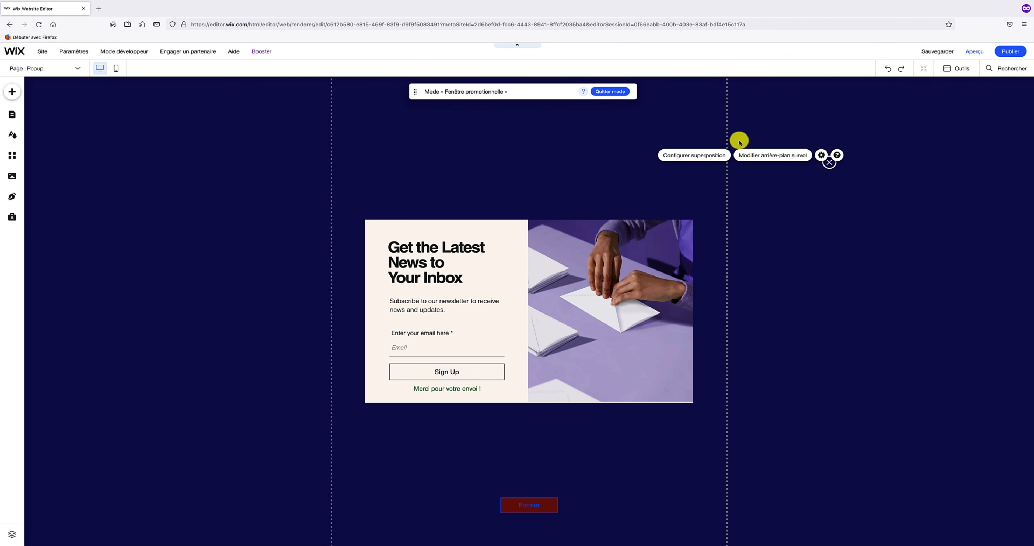
- Colour the popup's background overlay light blue
{"action": "left_click", "coordinate": [771, 157]}
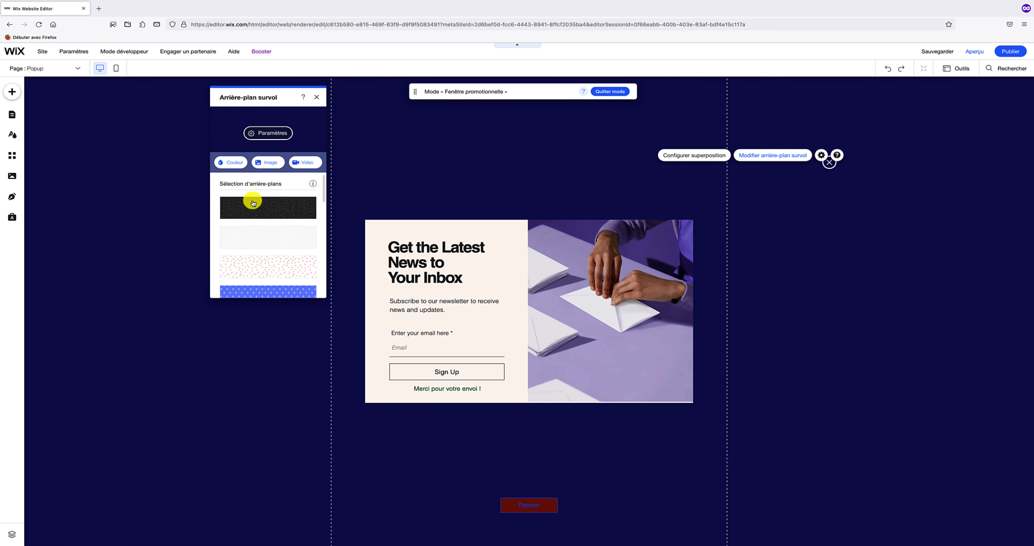
{"action": "mouse_move", "coordinate": [253, 206]}
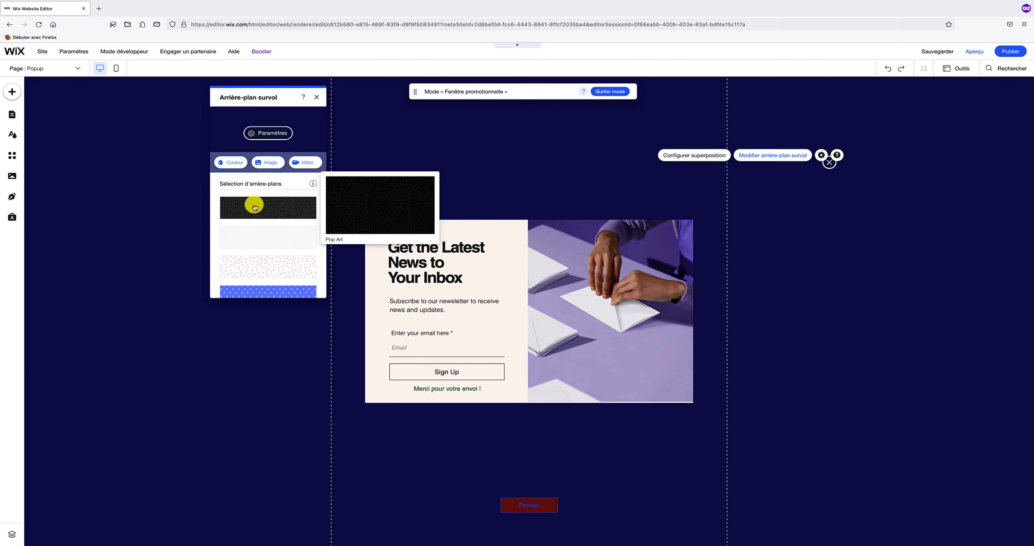
{"action": "left_click", "coordinate": [238, 168]}
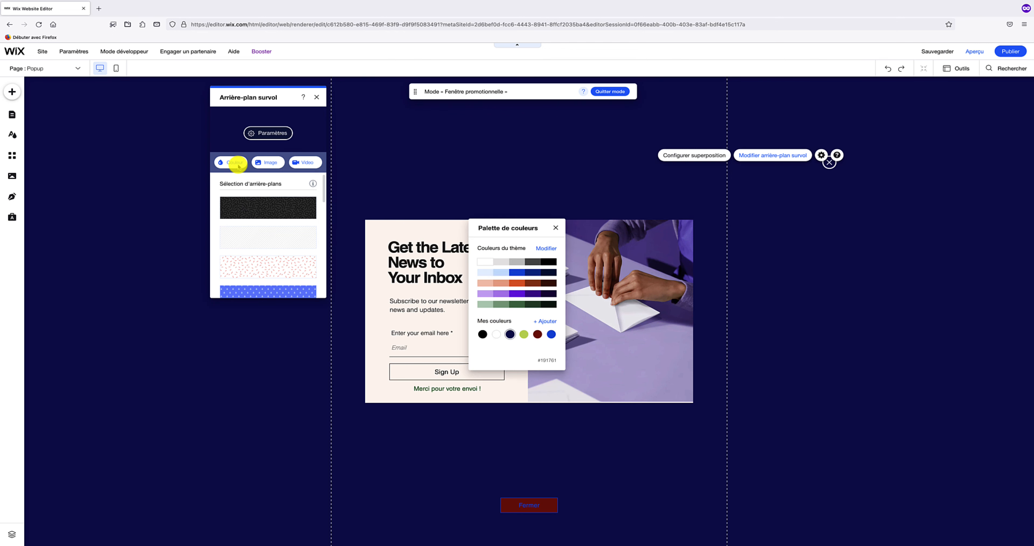
{"action": "left_click", "coordinate": [527, 272]}
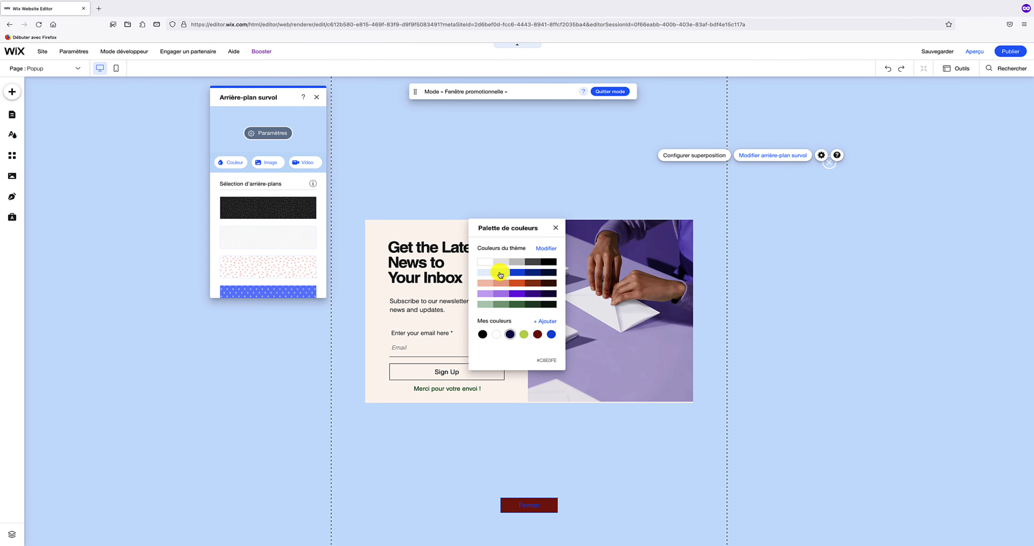
{"action": "left_click", "coordinate": [500, 274]}
{"action": "left_click", "coordinate": [556, 229]}
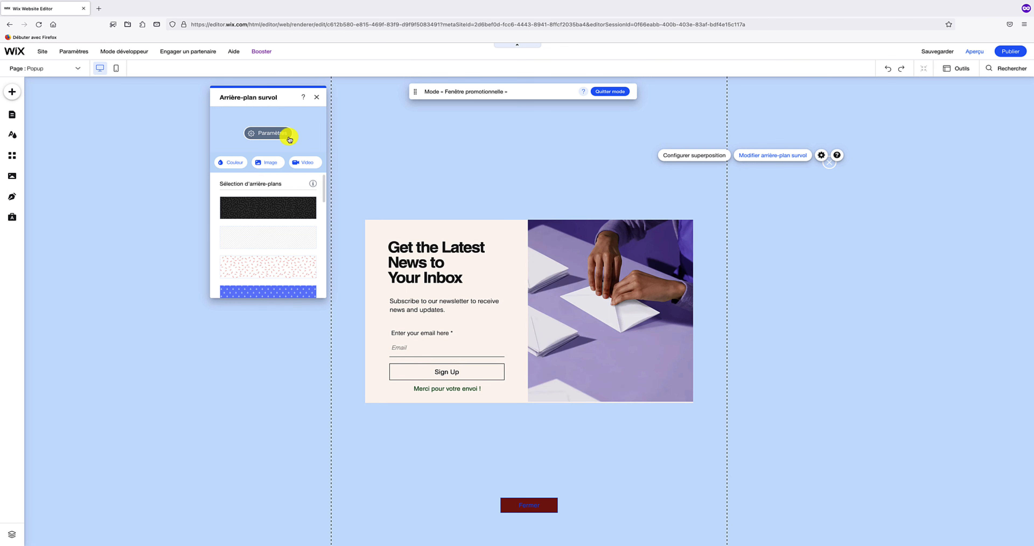
- Set the overlay opacity to 63% and close the background options
{"action": "left_click", "coordinate": [281, 134]}
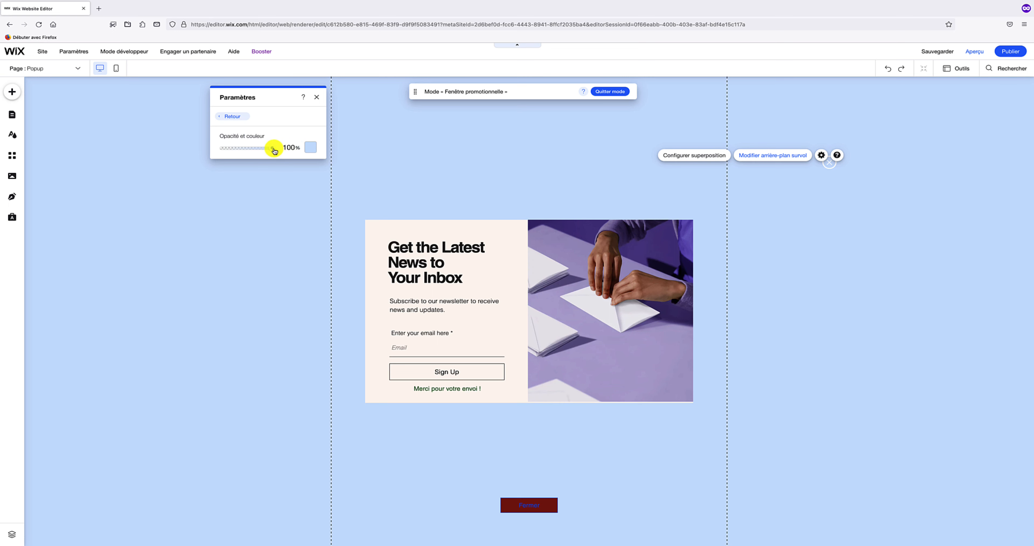
{"action": "left_click_drag", "start_coordinate": [273, 150], "coordinate": [243, 150]}
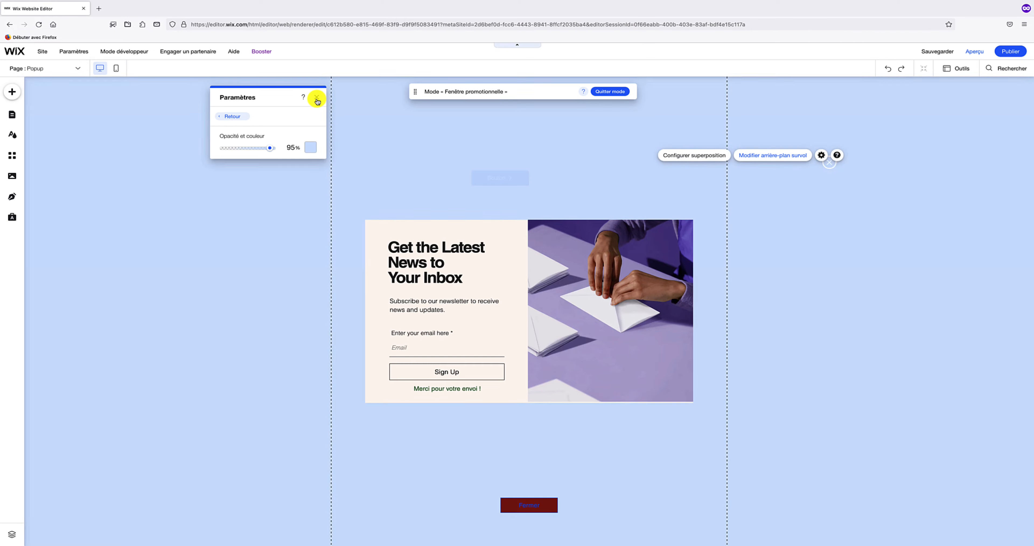
{"action": "left_click", "coordinate": [317, 97]}
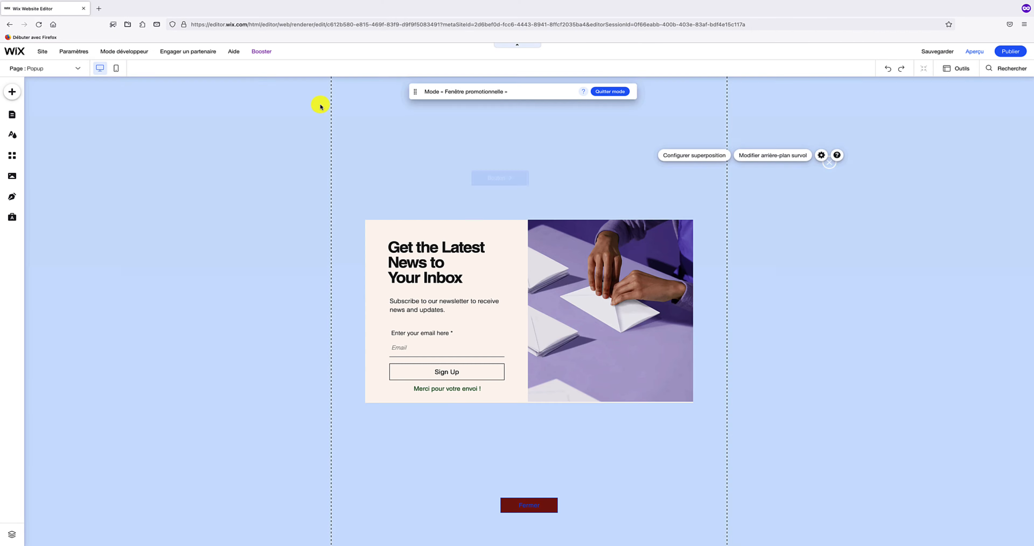
{"action": "left_click", "coordinate": [764, 158]}
{"action": "left_click", "coordinate": [261, 133]}
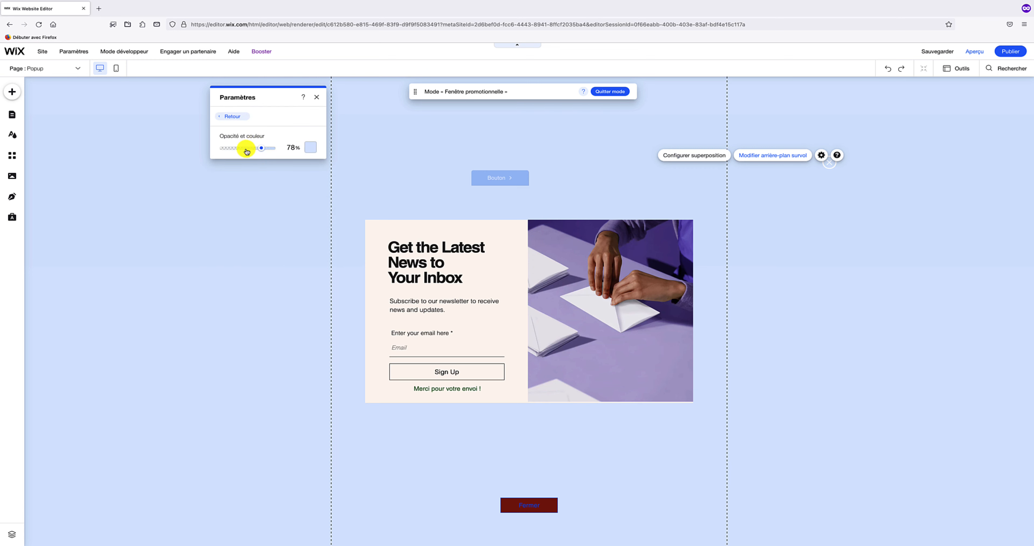
{"action": "left_click", "coordinate": [242, 148]}
{"action": "left_click", "coordinate": [224, 148]}
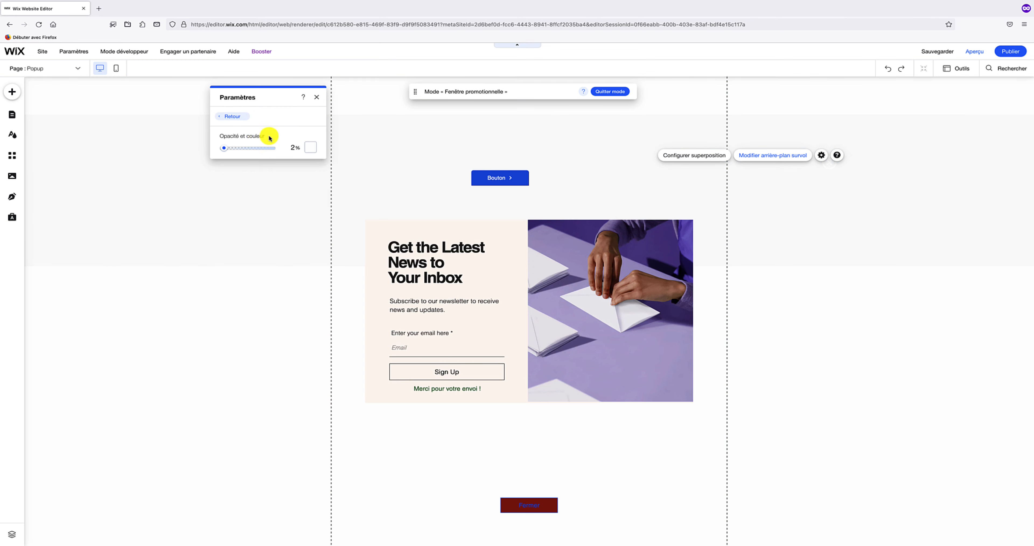
{"action": "left_click", "coordinate": [256, 148]}
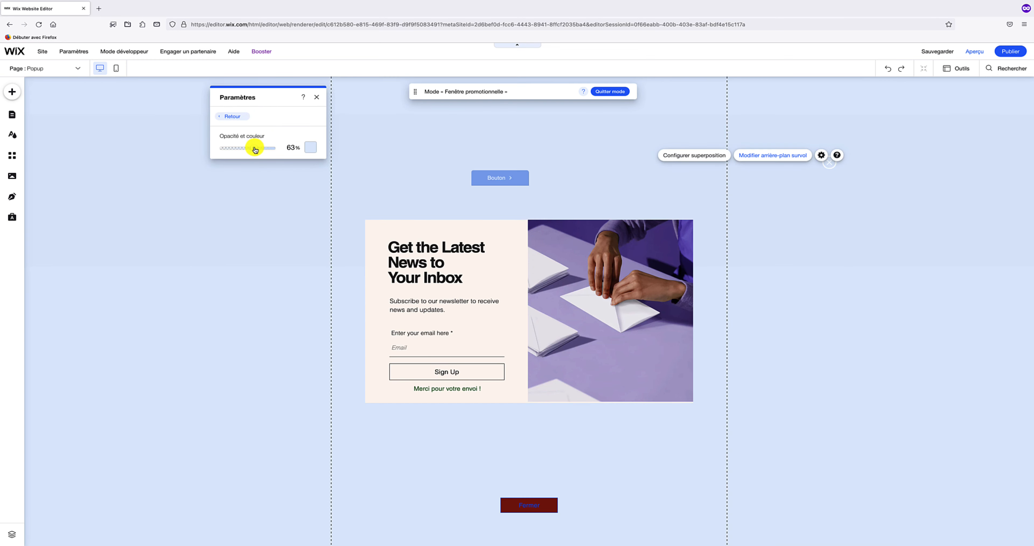
{"action": "left_click", "coordinate": [231, 116]}
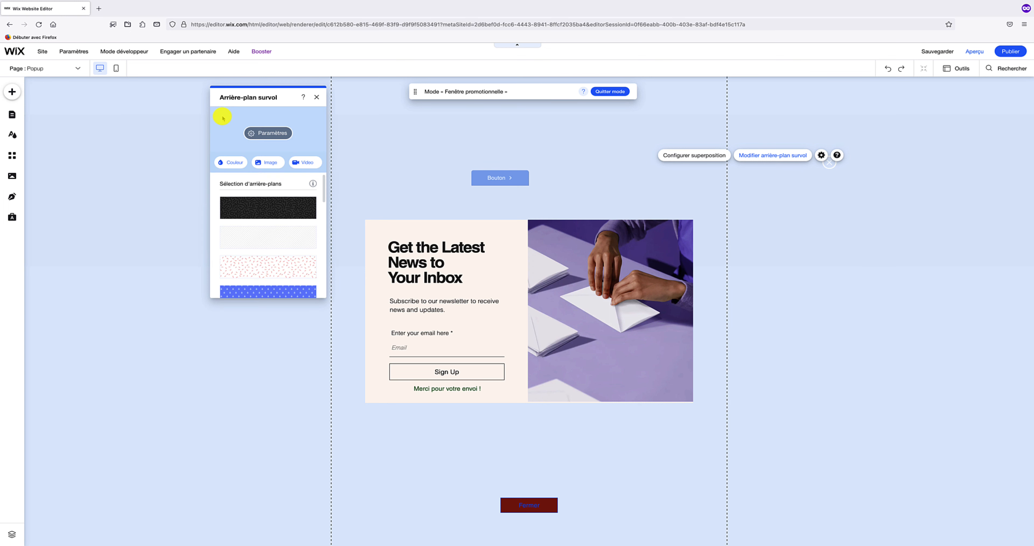
{"action": "left_click", "coordinate": [316, 98]}
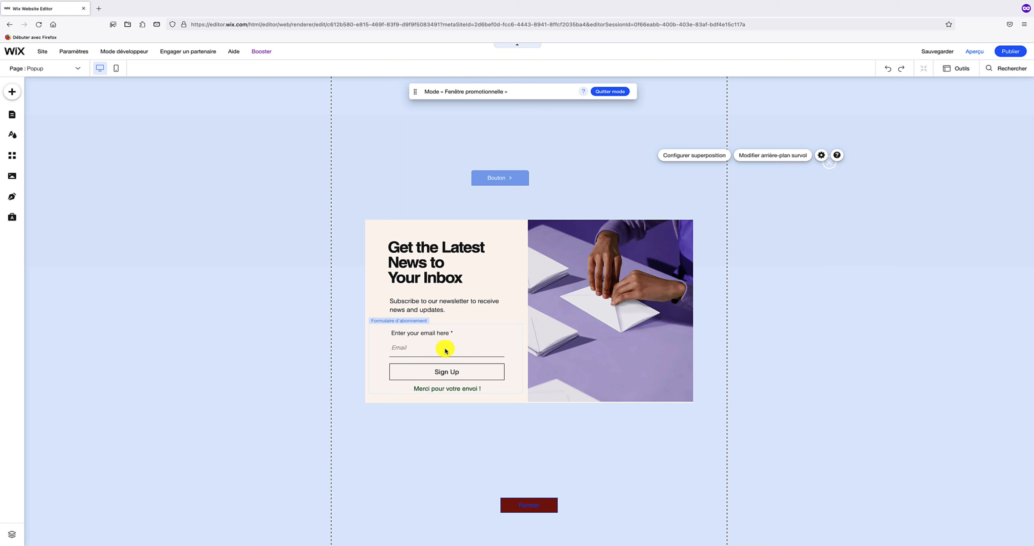
- Add Prénom, Nom de famille and reCAPTCHA fields to the subscription form
{"action": "left_click", "coordinate": [429, 346]}
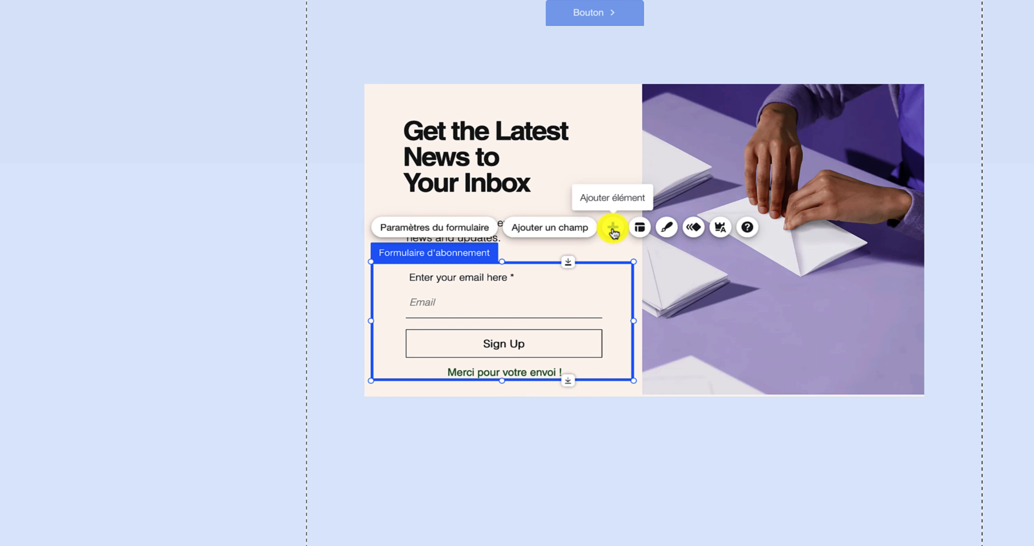
{"action": "left_click", "coordinate": [613, 231]}
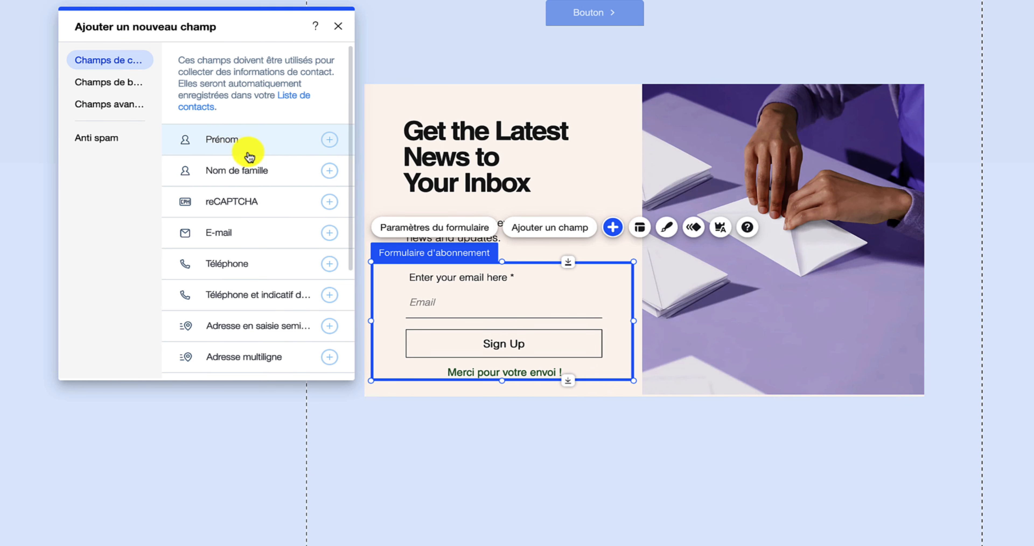
{"action": "left_click", "coordinate": [272, 149]}
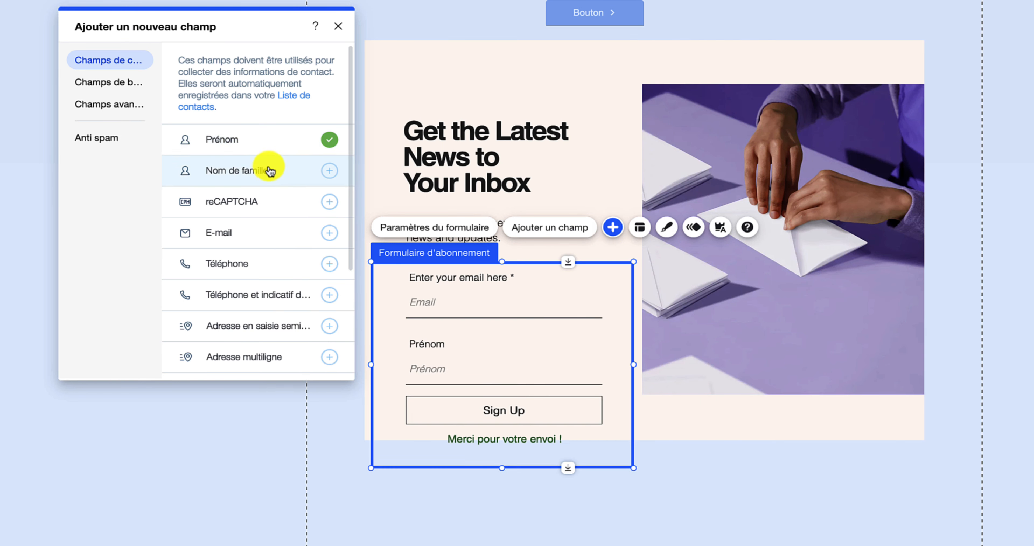
{"action": "left_click", "coordinate": [269, 181]}
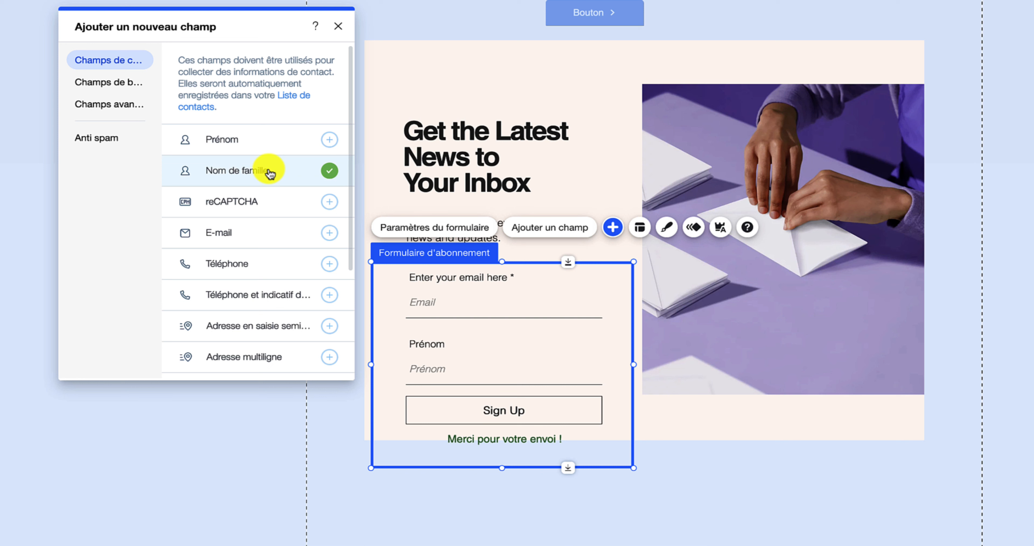
{"action": "left_click", "coordinate": [267, 199]}
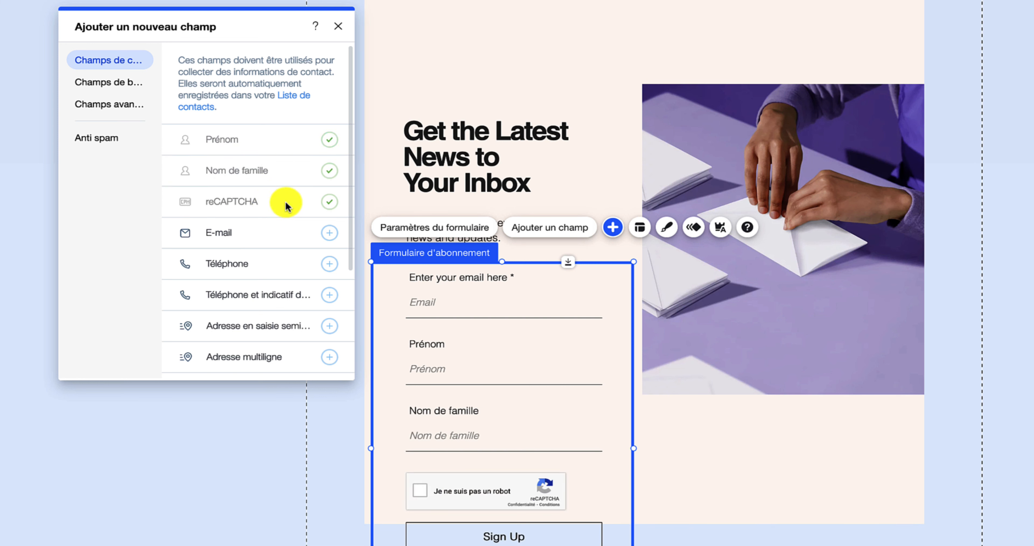
- Browse the Anti spam, Champs avancés and Champs de base field types, then close the window
{"action": "left_click", "coordinate": [113, 144]}
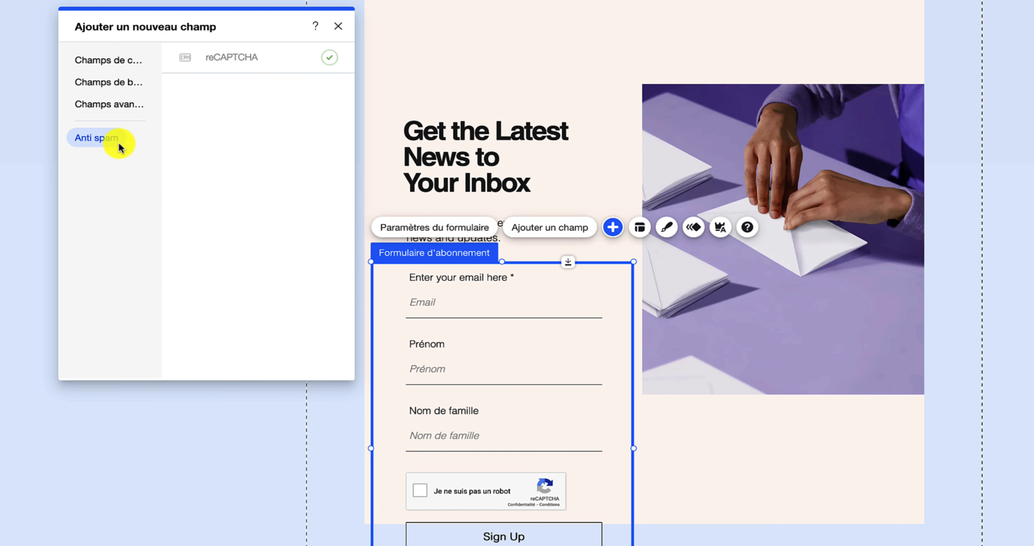
{"action": "left_click", "coordinate": [120, 107]}
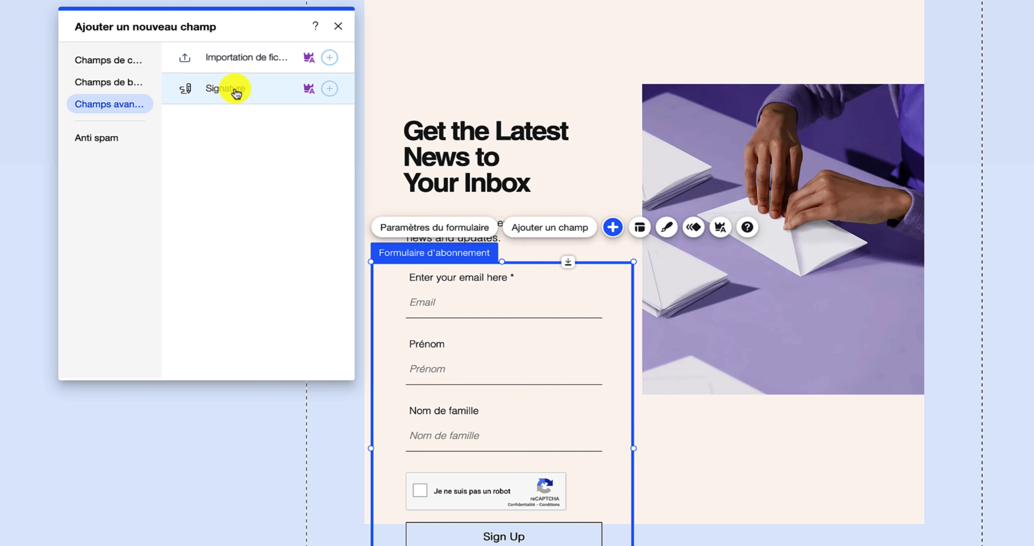
{"action": "mouse_move", "coordinate": [310, 93]}
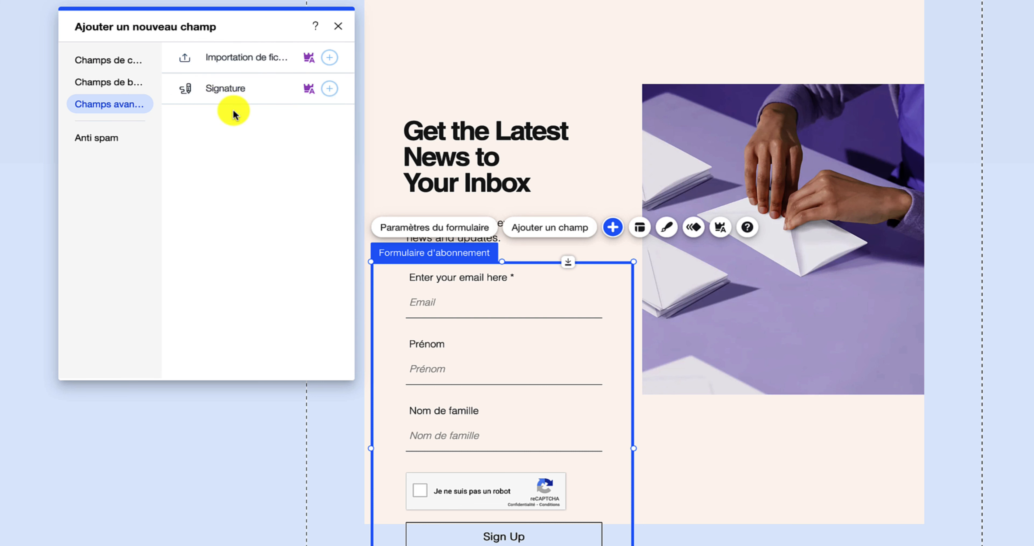
{"action": "left_click", "coordinate": [131, 95]}
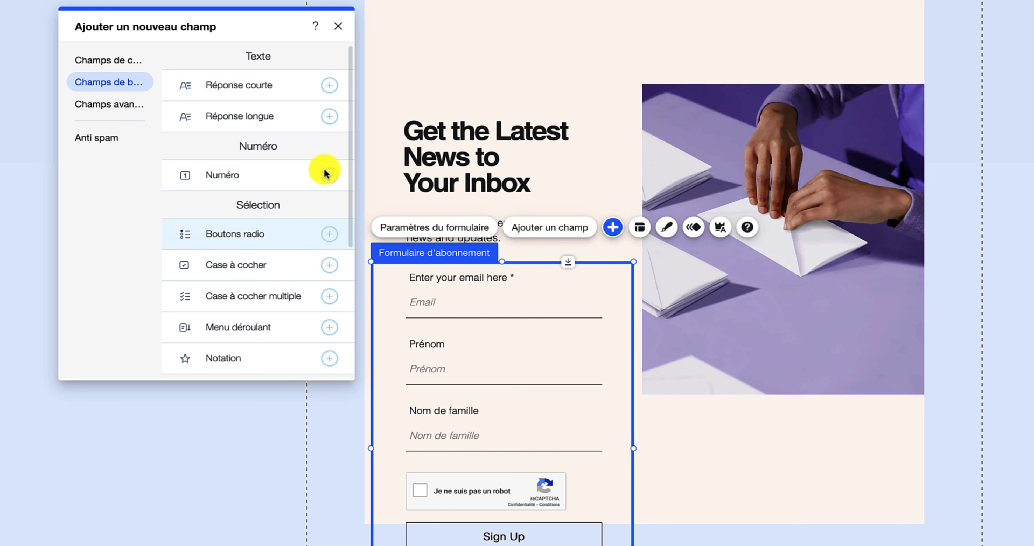
{"action": "left_click", "coordinate": [338, 35]}
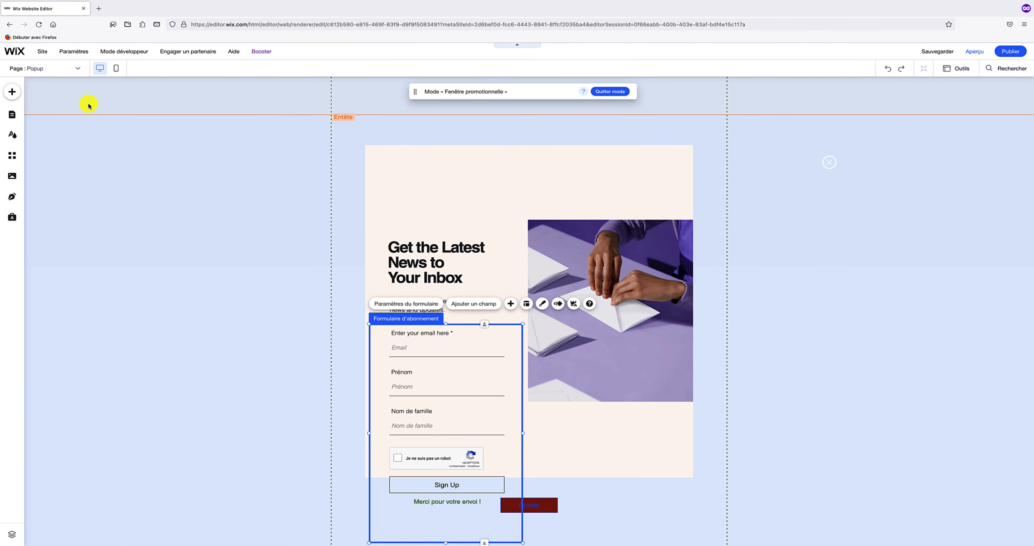
- Drop an 'En-tête 1' text heading onto the newsletter popup above 'Get the Latest News to Your Inbox'
{"action": "left_click", "coordinate": [12, 92]}
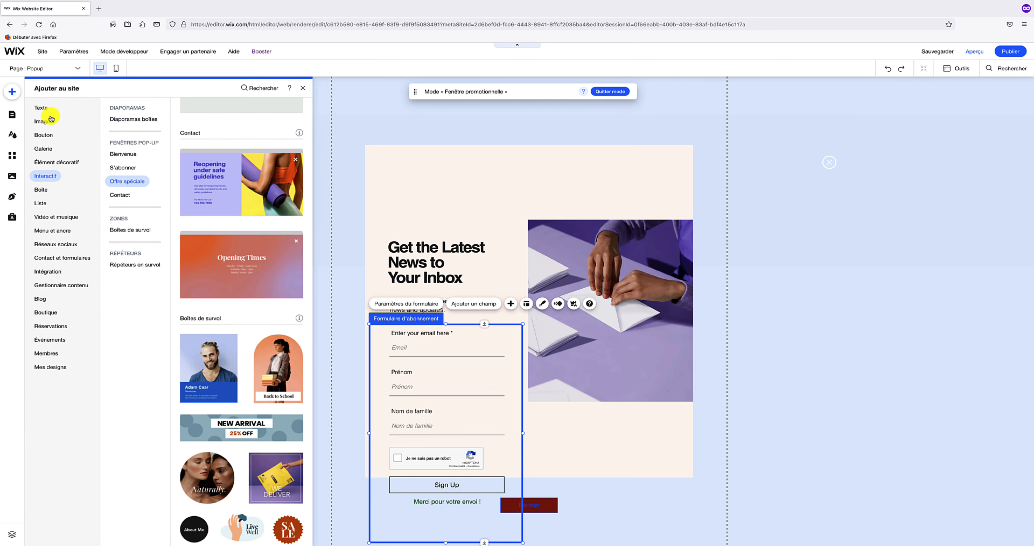
{"action": "left_click", "coordinate": [44, 109]}
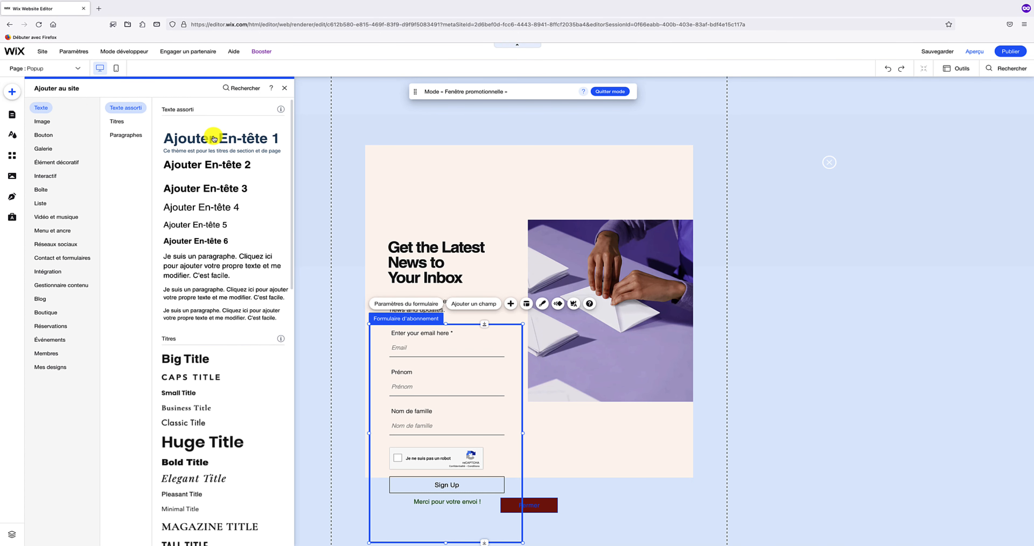
{"action": "left_click_drag", "start_coordinate": [234, 140], "coordinate": [433, 216]}
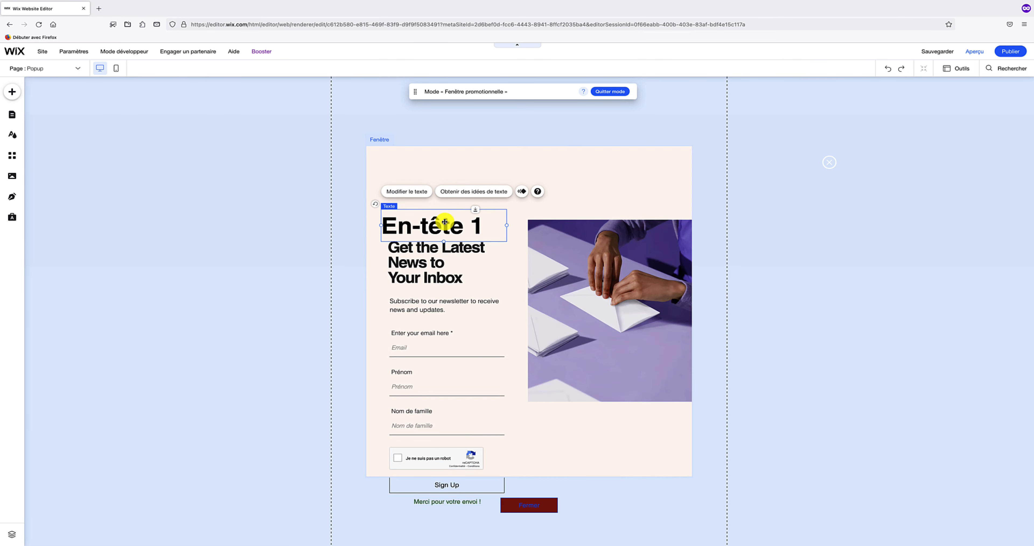
{"action": "double_click", "coordinate": [445, 222]}
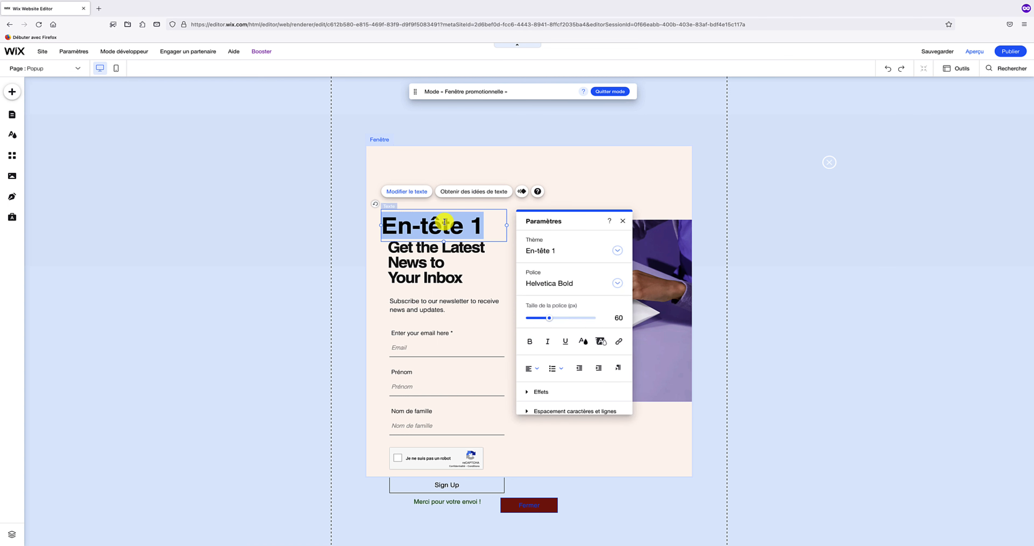
{"action": "left_click", "coordinate": [619, 195]}
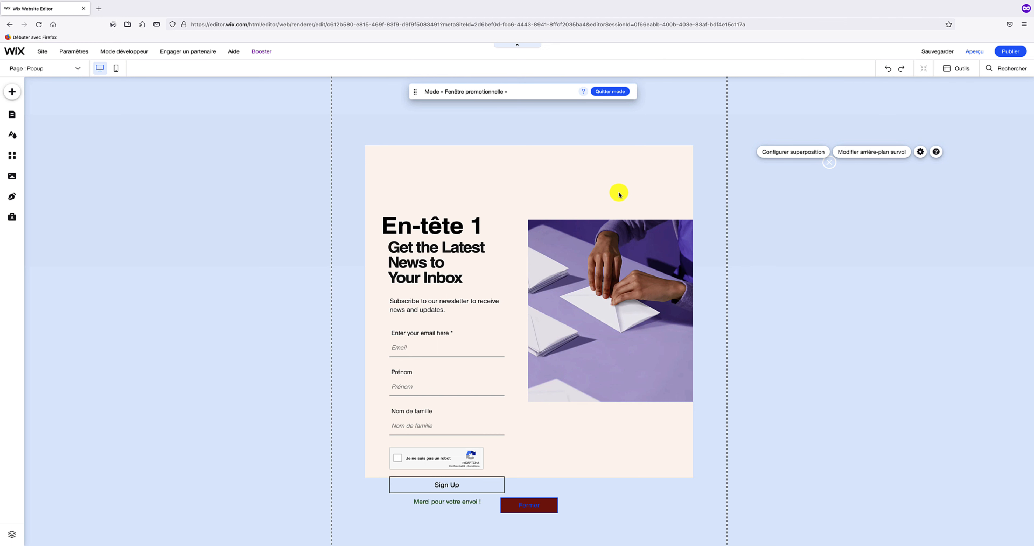
- Link the home page's blue Bouton to open the 'Popup' window, then preview the site
{"action": "left_click", "coordinate": [613, 92]}
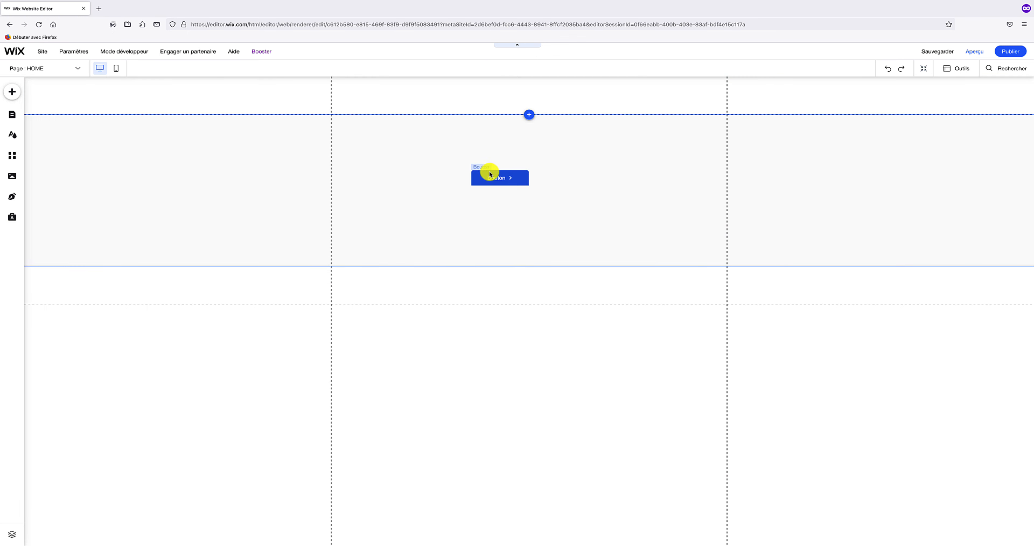
{"action": "left_click", "coordinate": [500, 178]}
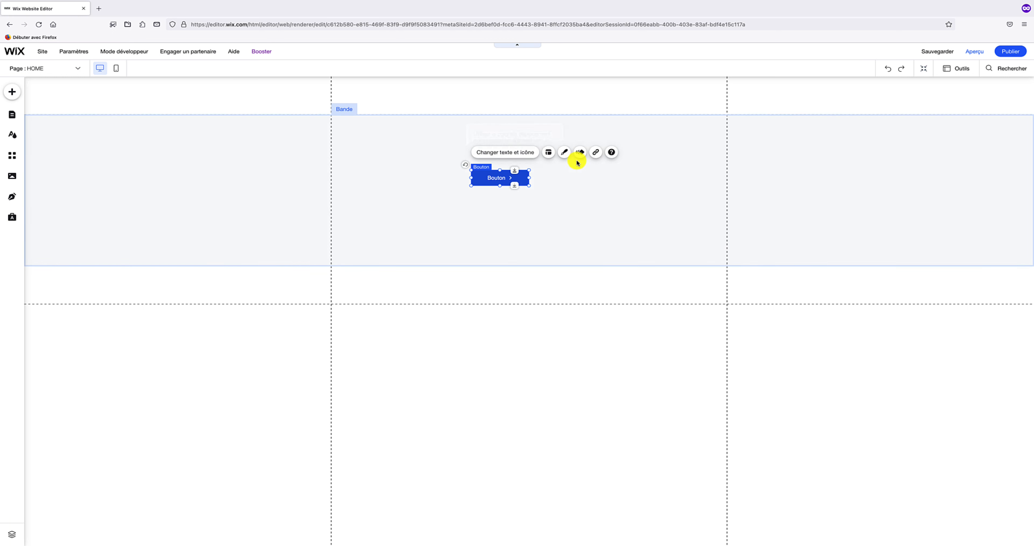
{"action": "left_click", "coordinate": [595, 156]}
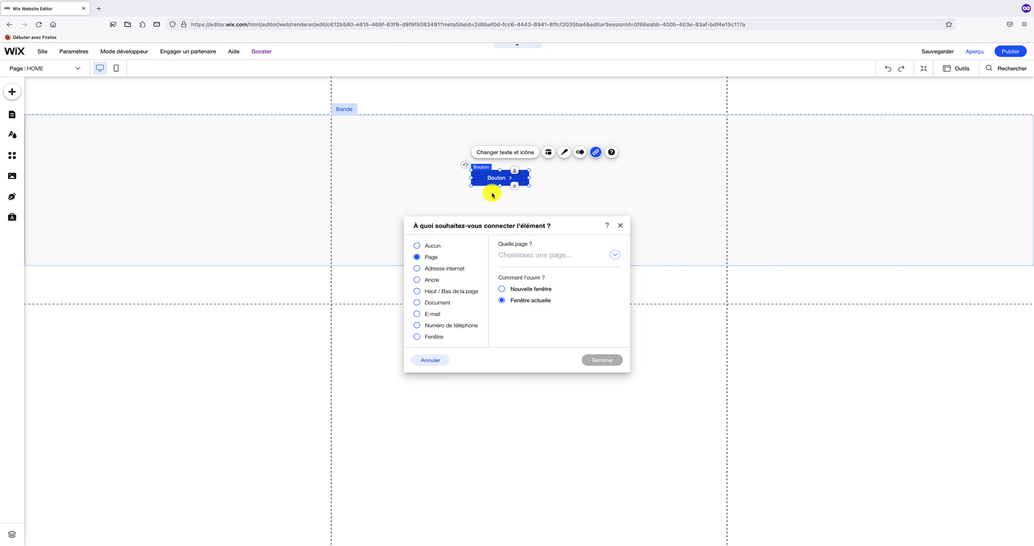
{"action": "left_click", "coordinate": [424, 339]}
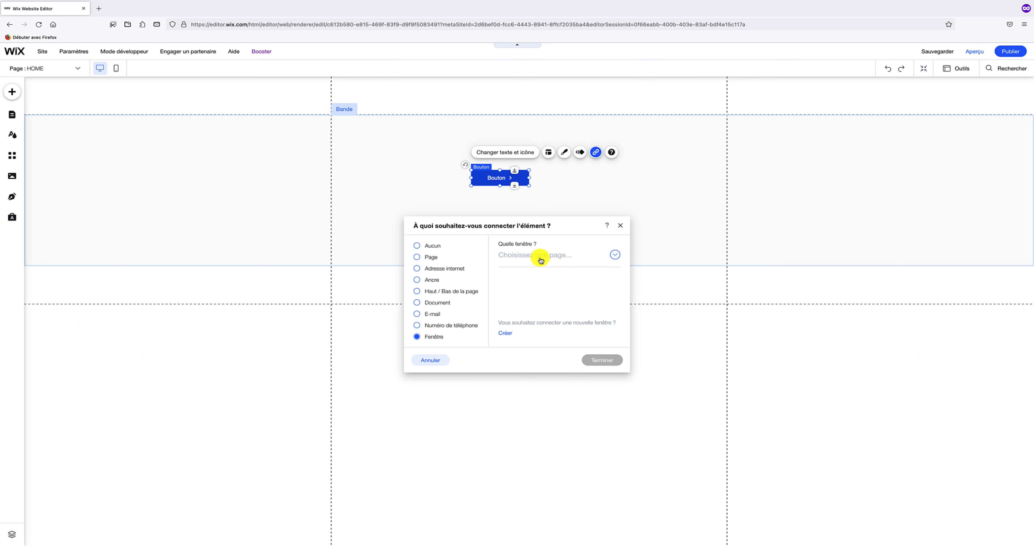
{"action": "left_click", "coordinate": [614, 256]}
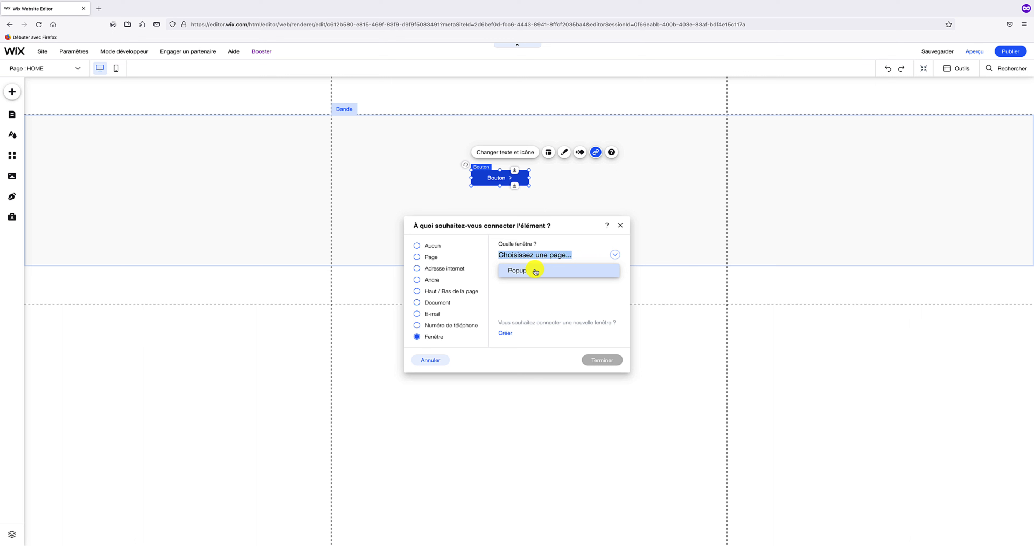
{"action": "left_click", "coordinate": [535, 272]}
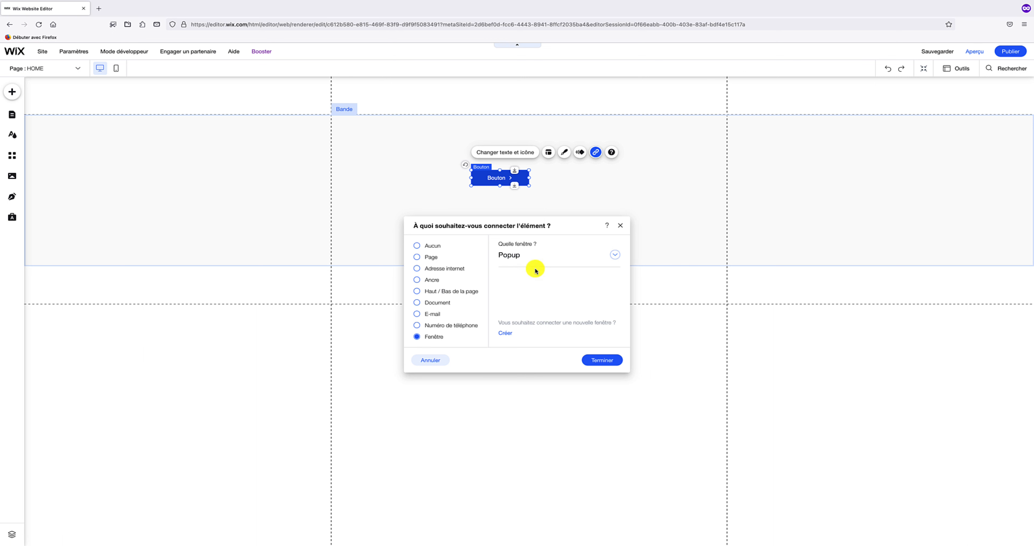
{"action": "left_click", "coordinate": [601, 359]}
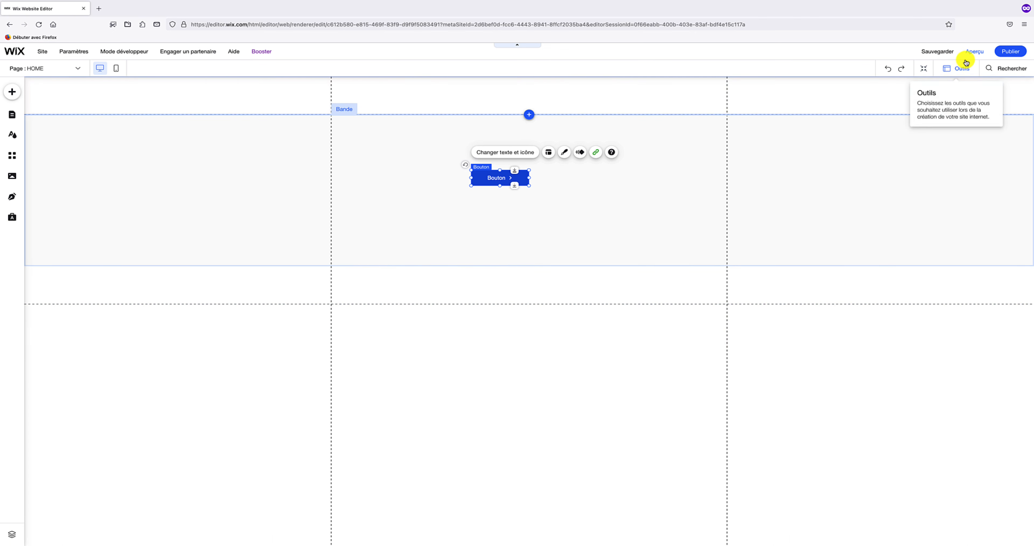
{"action": "left_click", "coordinate": [977, 52]}
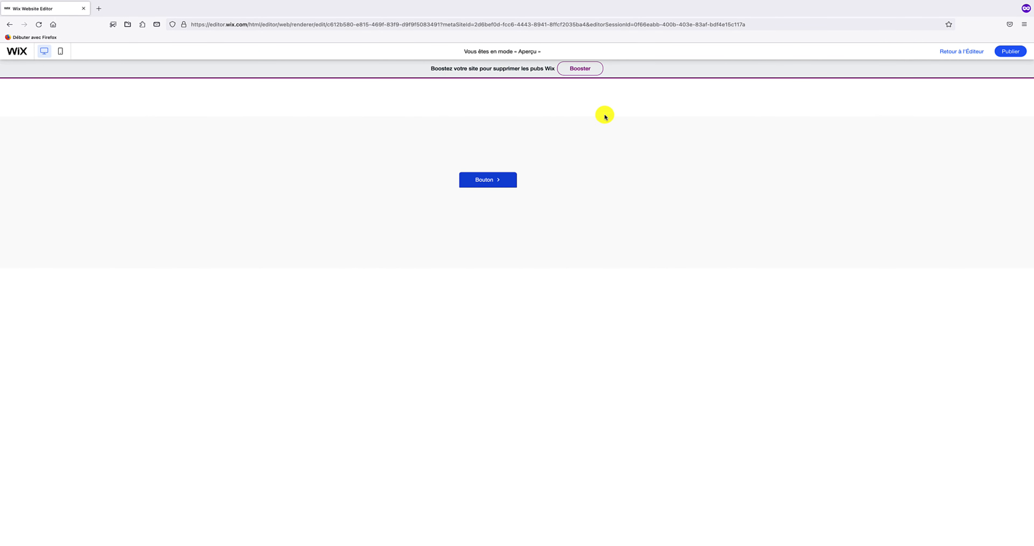
{"action": "left_click", "coordinate": [508, 179]}
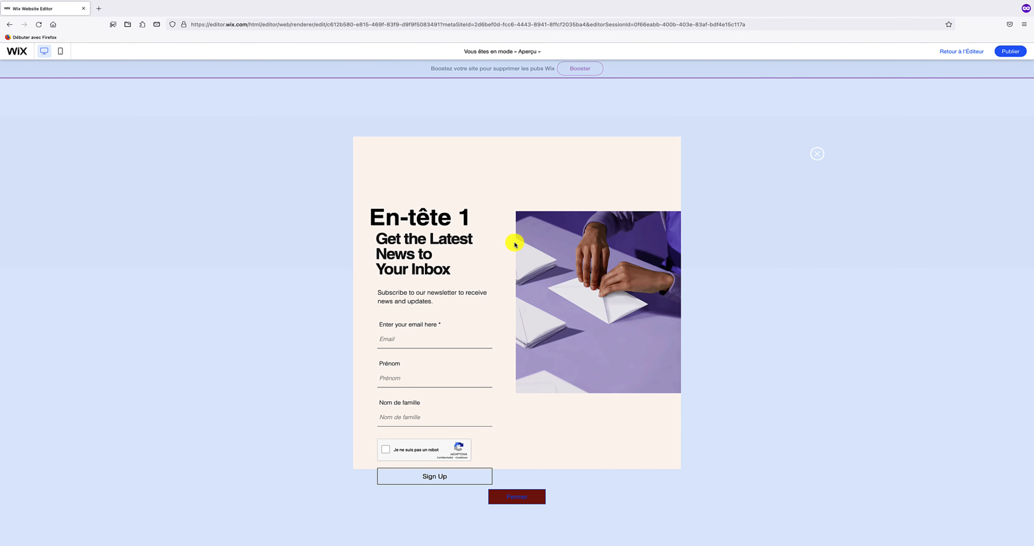
{"action": "left_click", "coordinate": [754, 125]}
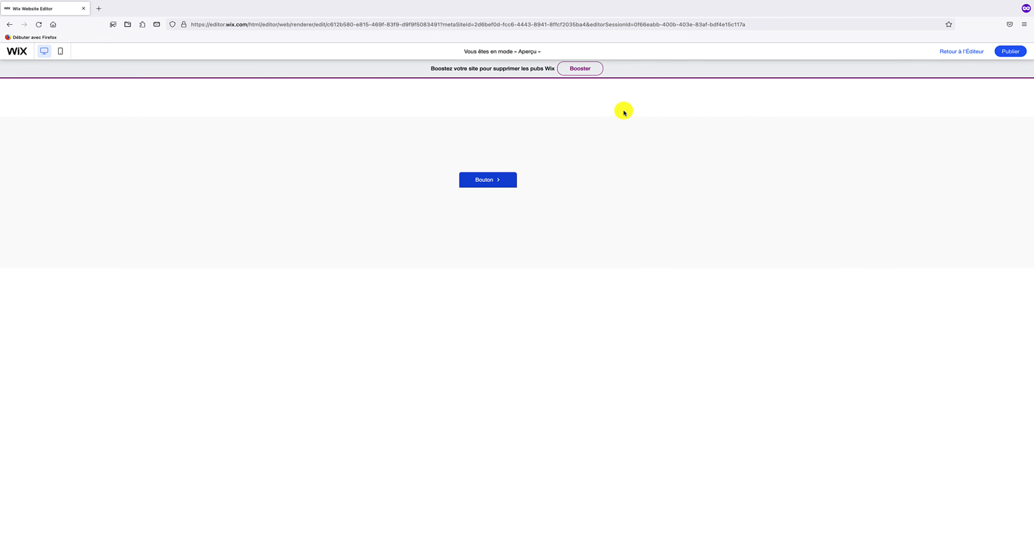
{"action": "left_click", "coordinate": [493, 178]}
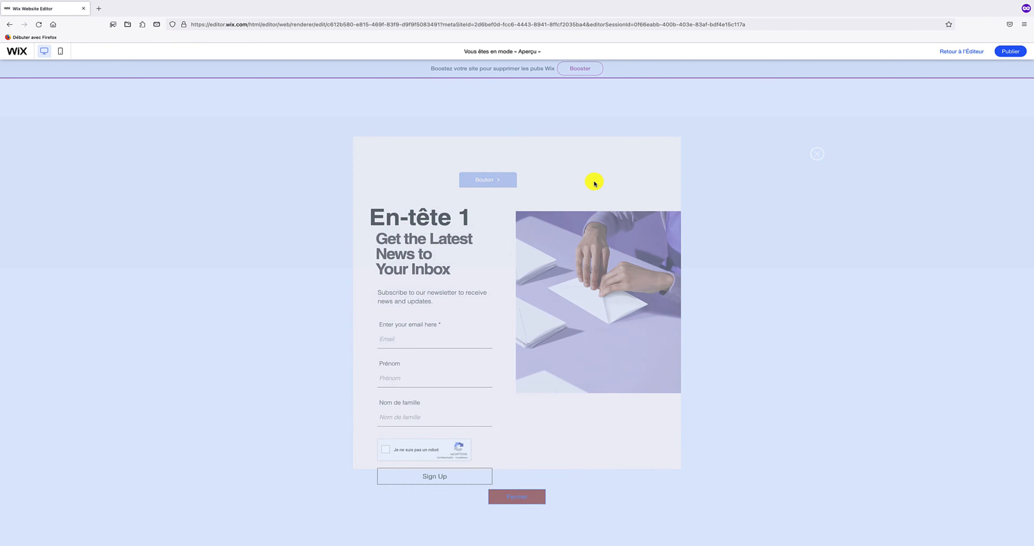
{"action": "left_click", "coordinate": [820, 156]}
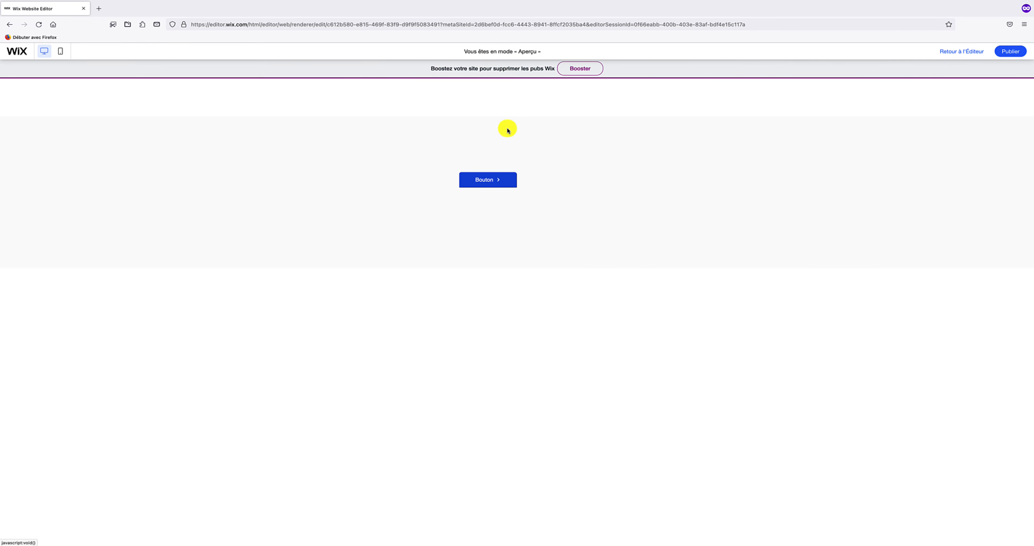
{"action": "left_click", "coordinate": [493, 177]}
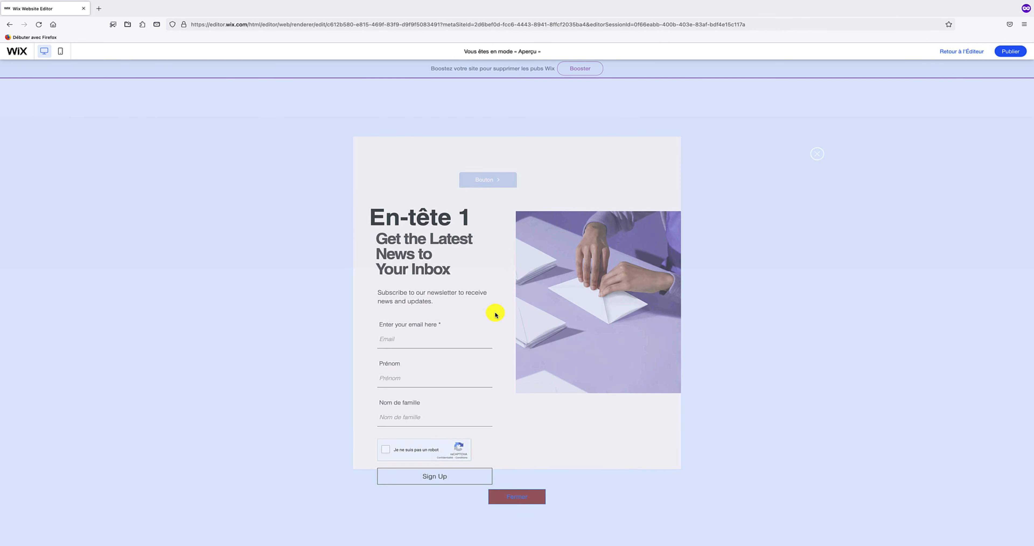
{"action": "left_click", "coordinate": [535, 496]}
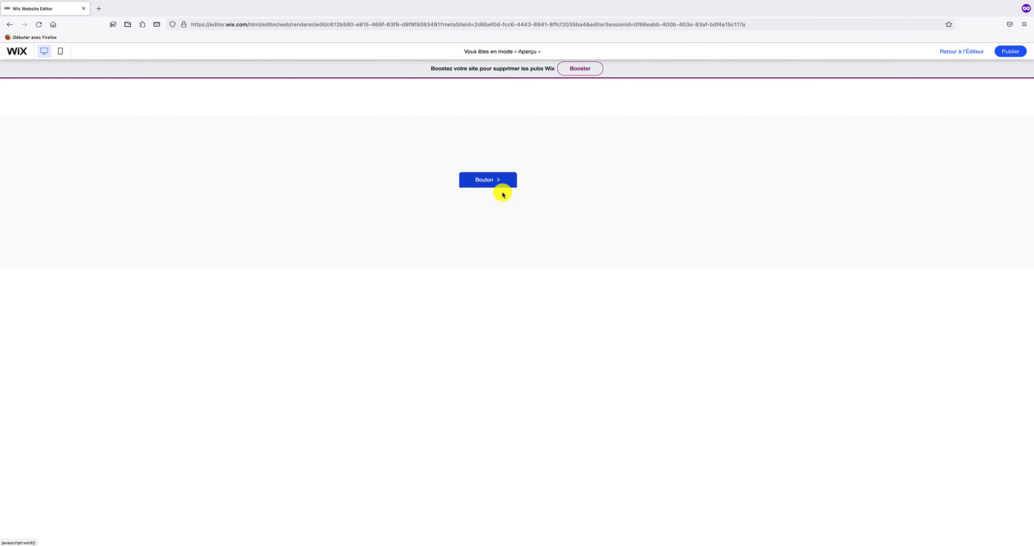
{"action": "left_click", "coordinate": [489, 181]}
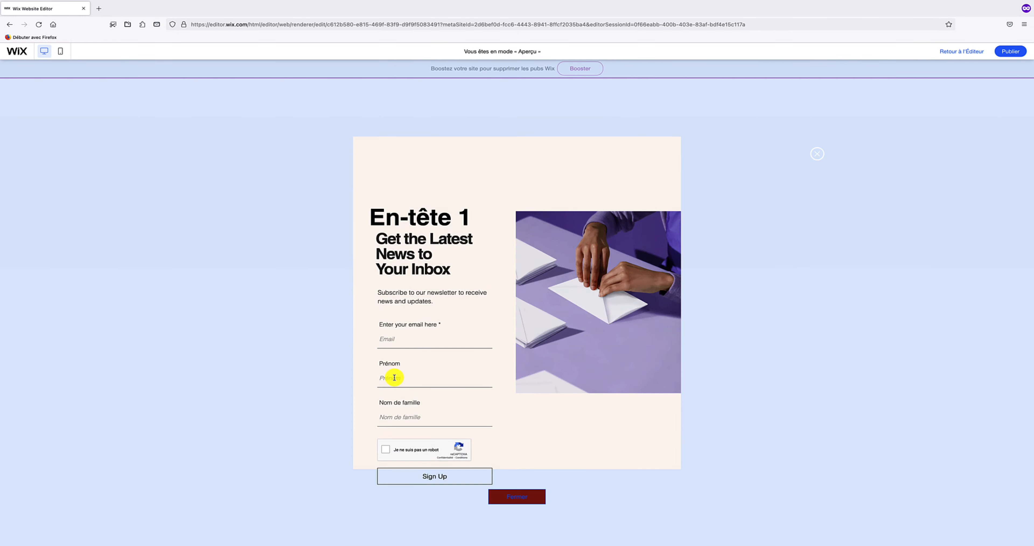